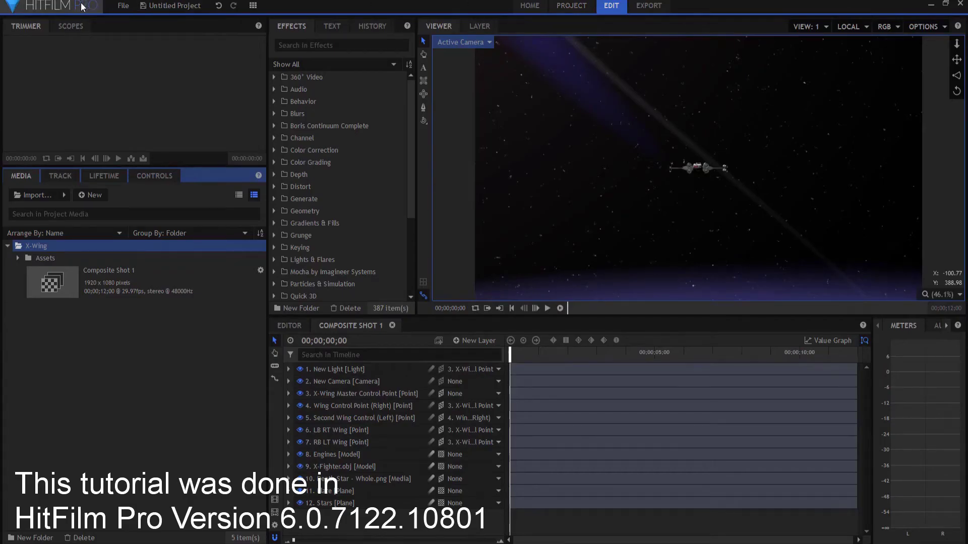
Step: Check the program's version information and preview the composite shot from its start to about 8 seconds and back
{"action": "left_click", "coordinate": [81, 6]}
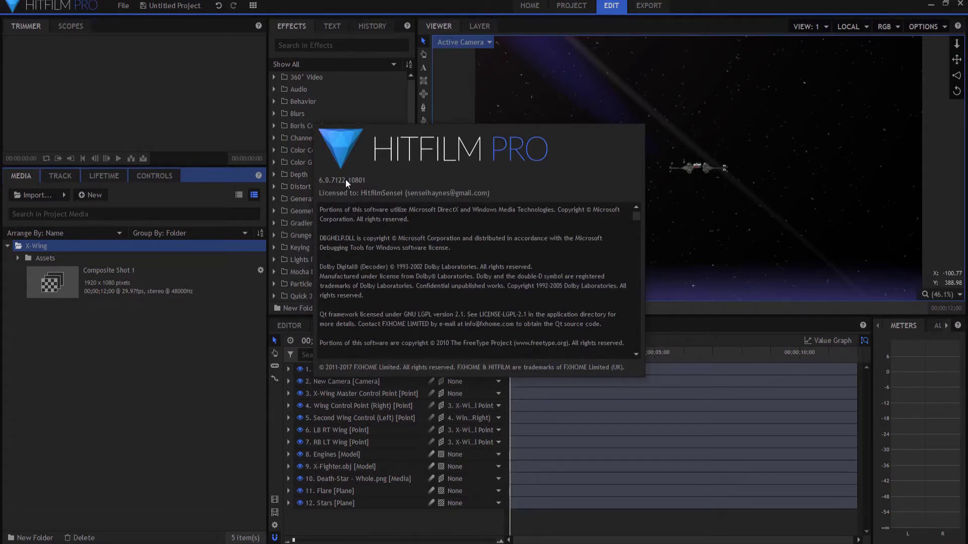
{"action": "left_click", "coordinate": [389, 6]}
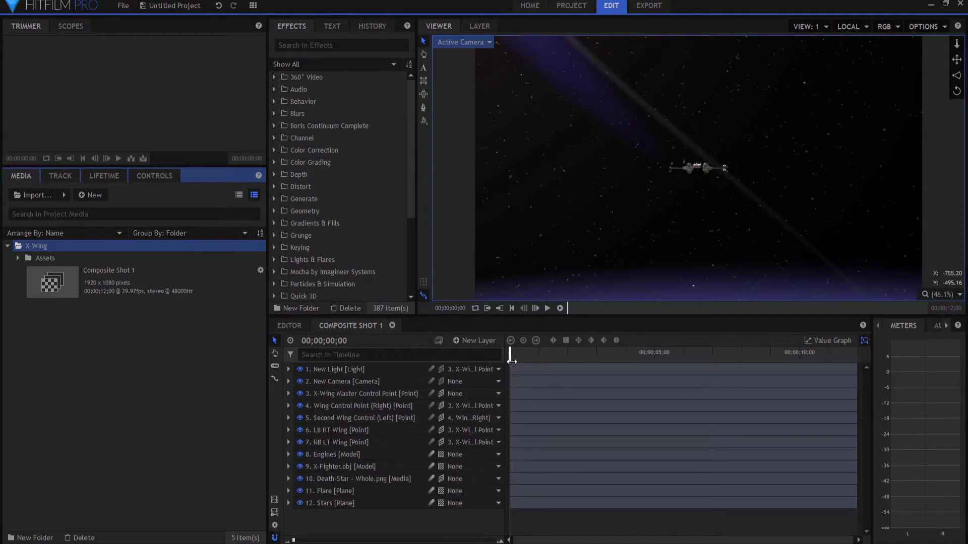
{"action": "left_click_drag", "start_coordinate": [510, 357], "coordinate": [746, 357]}
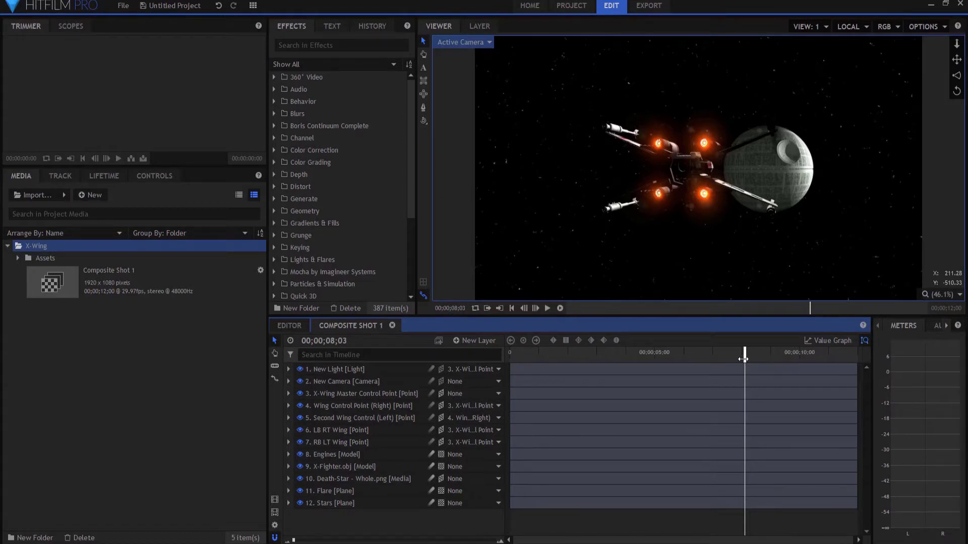
{"action": "left_click_drag", "start_coordinate": [746, 359], "coordinate": [509, 361]}
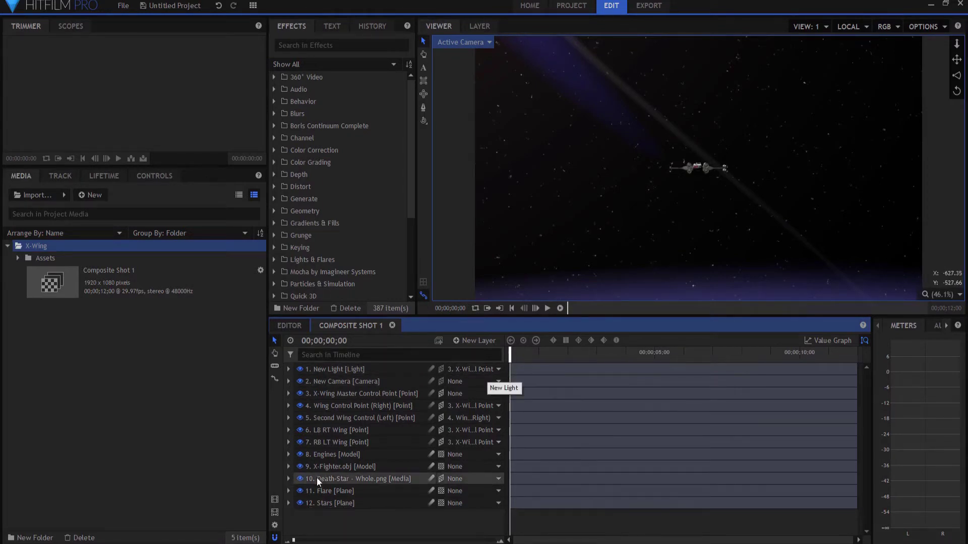
Step: Hide the Flare layer and show it again to compare the shot with and without the flare
{"action": "left_click", "coordinate": [318, 491]}
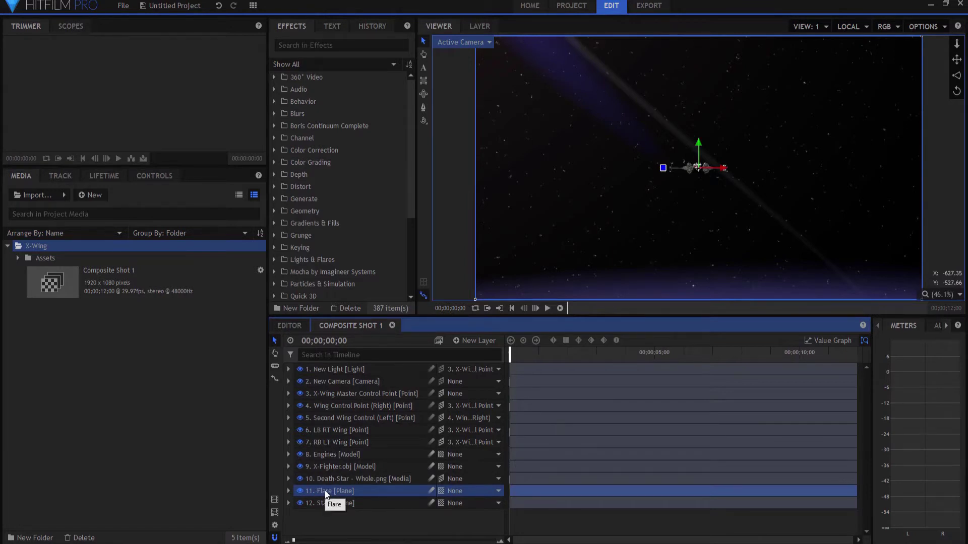
{"action": "left_click", "coordinate": [299, 492]}
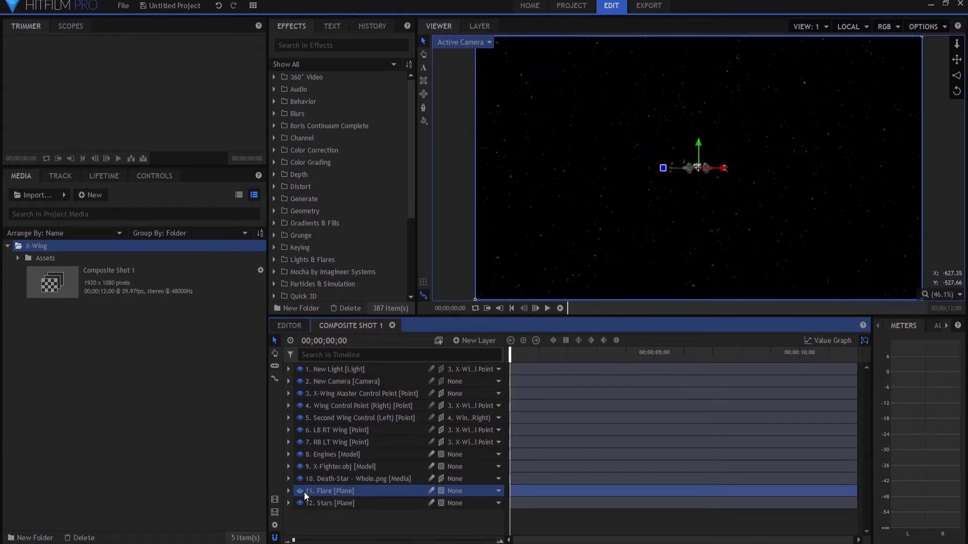
{"action": "left_click", "coordinate": [300, 491]}
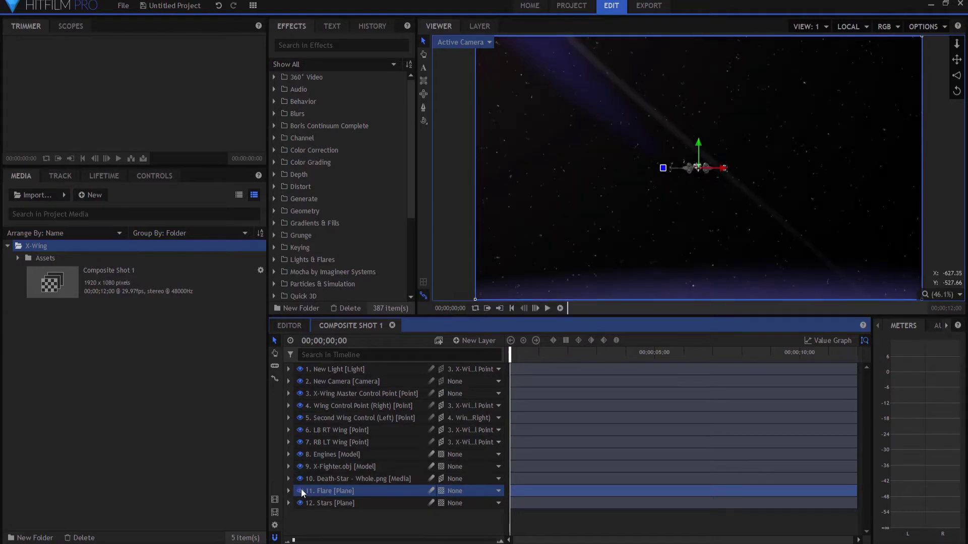
Step: Examine the effects applied to the Flare layer, including the Light Flares settings and the 360° Video Viewer effect
{"action": "left_click", "coordinate": [289, 491]}
{"action": "left_click", "coordinate": [298, 505]}
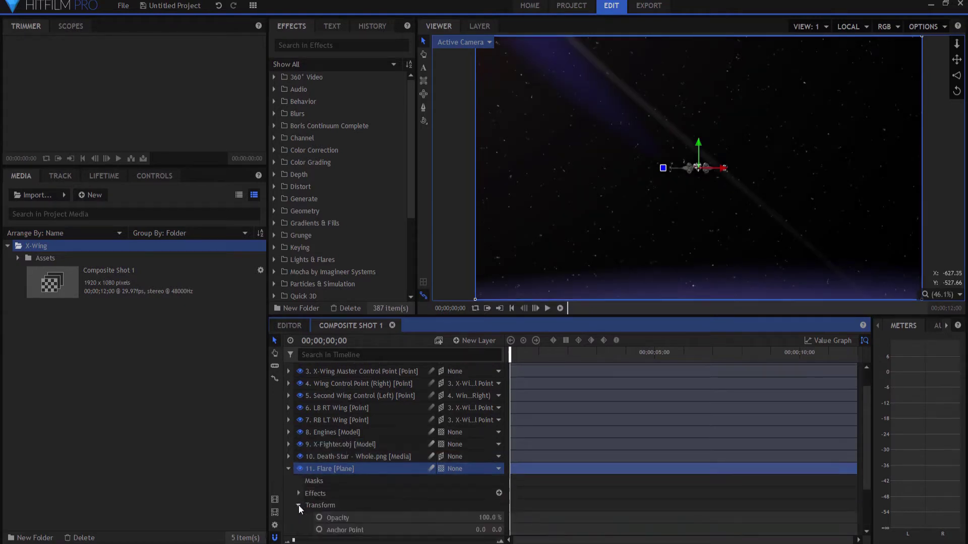
{"action": "left_click", "coordinate": [298, 444]}
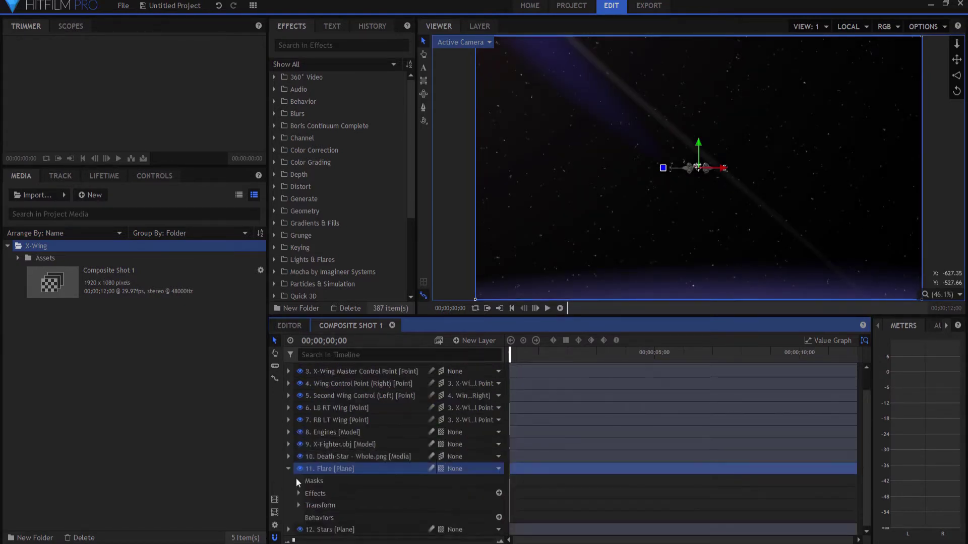
{"action": "left_click", "coordinate": [299, 493]}
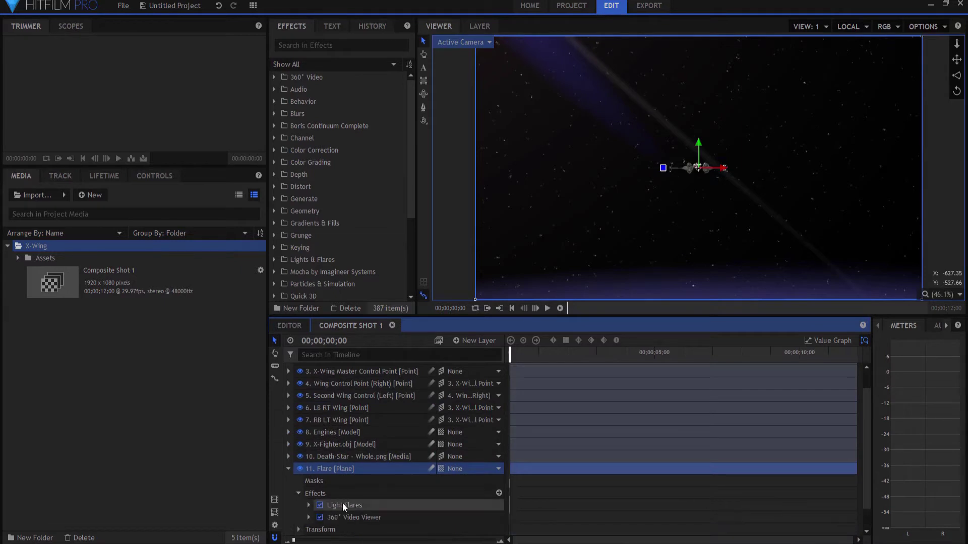
{"action": "left_click", "coordinate": [343, 505]}
{"action": "scroll", "coordinate": [313, 484], "scroll_direction": "down", "scroll_amount": 1}
{"action": "left_click", "coordinate": [310, 481]}
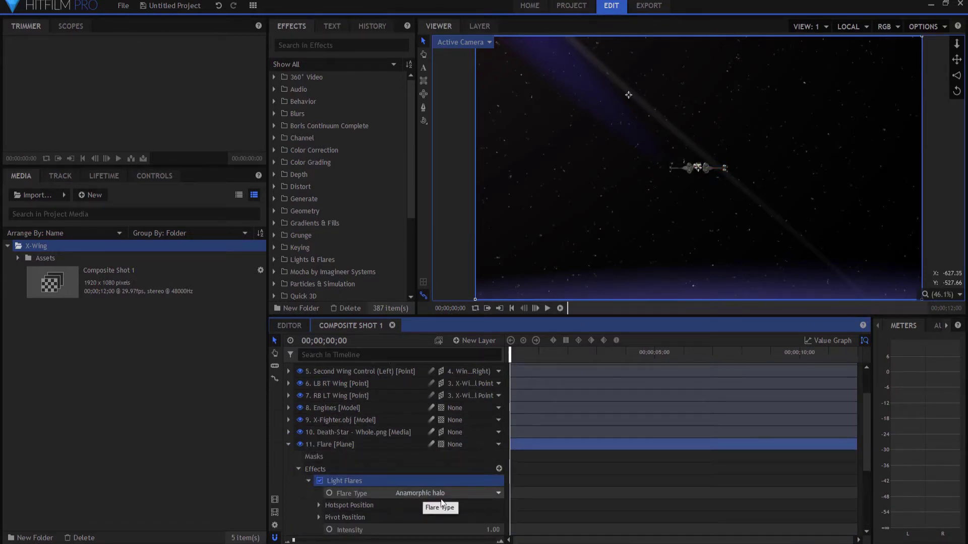
{"action": "scroll", "coordinate": [385, 493], "scroll_direction": "down", "scroll_amount": 3}
{"action": "left_click", "coordinate": [353, 515]}
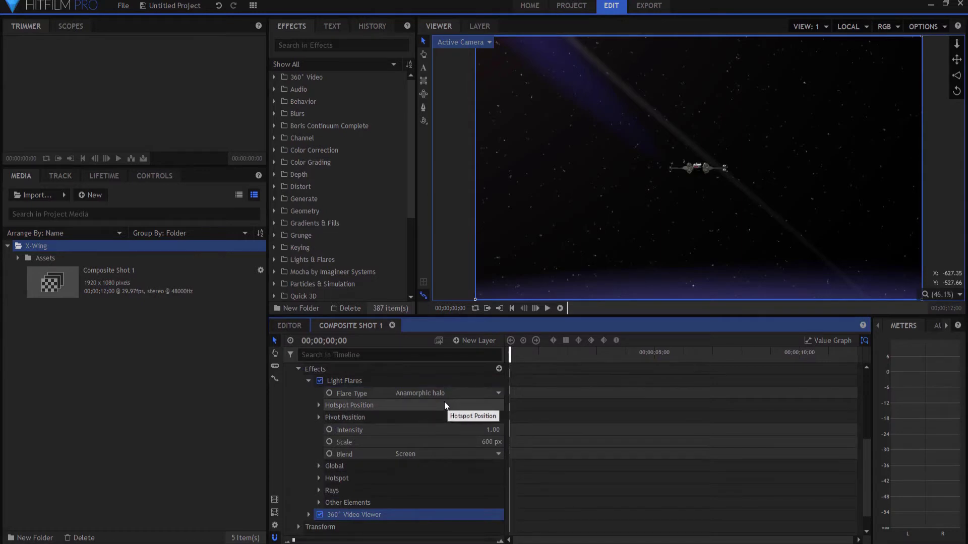
Step: Try the 105mm prime flare type in the Flare layer's Light Flares effect and restore it to Anamorphic halo
{"action": "left_click", "coordinate": [431, 393]}
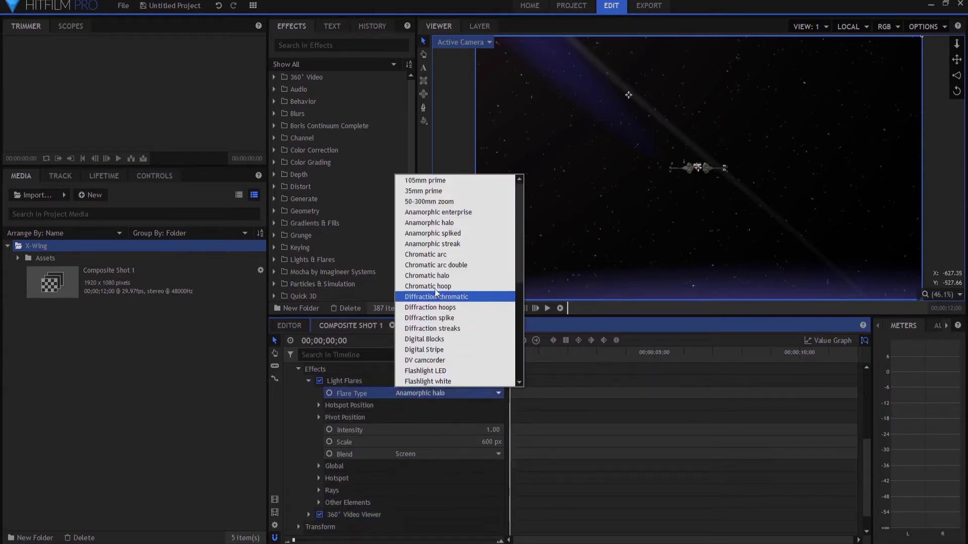
{"action": "left_click", "coordinate": [428, 181]}
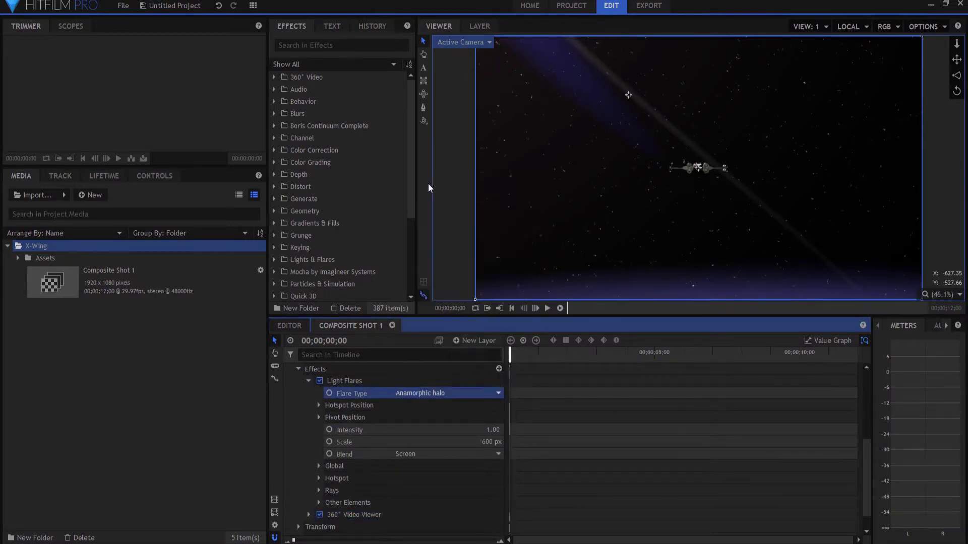
{"action": "left_click_drag", "start_coordinate": [517, 357], "coordinate": [489, 366]}
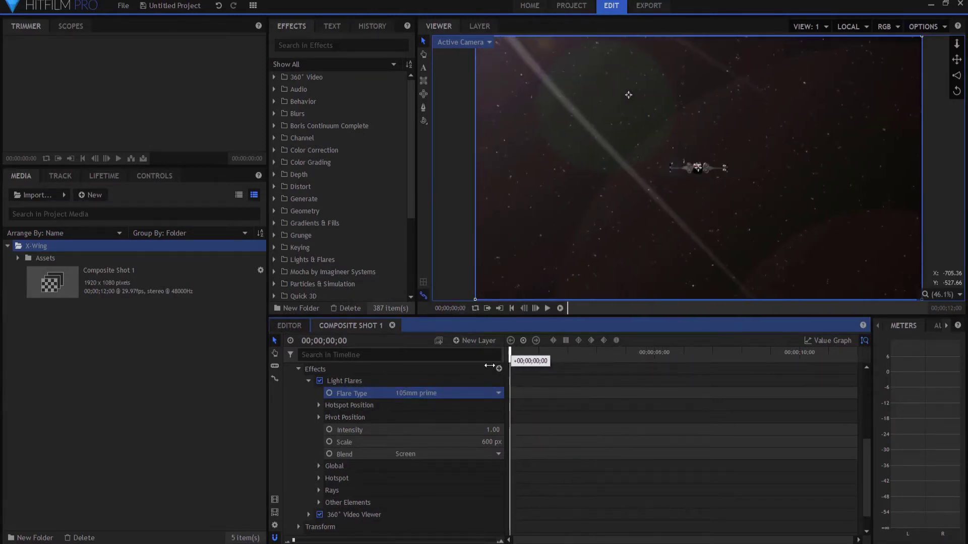
{"action": "left_click", "coordinate": [448, 392]}
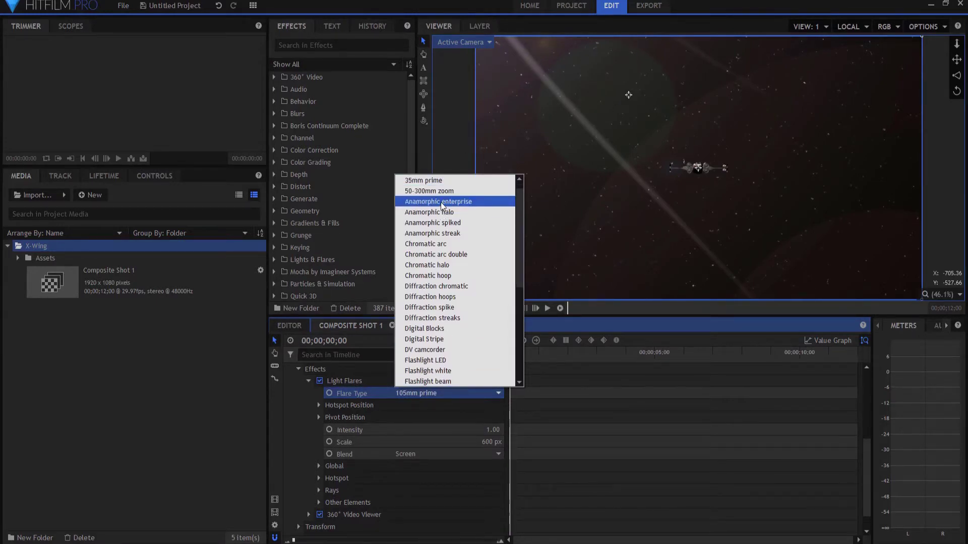
{"action": "left_click", "coordinate": [443, 214]}
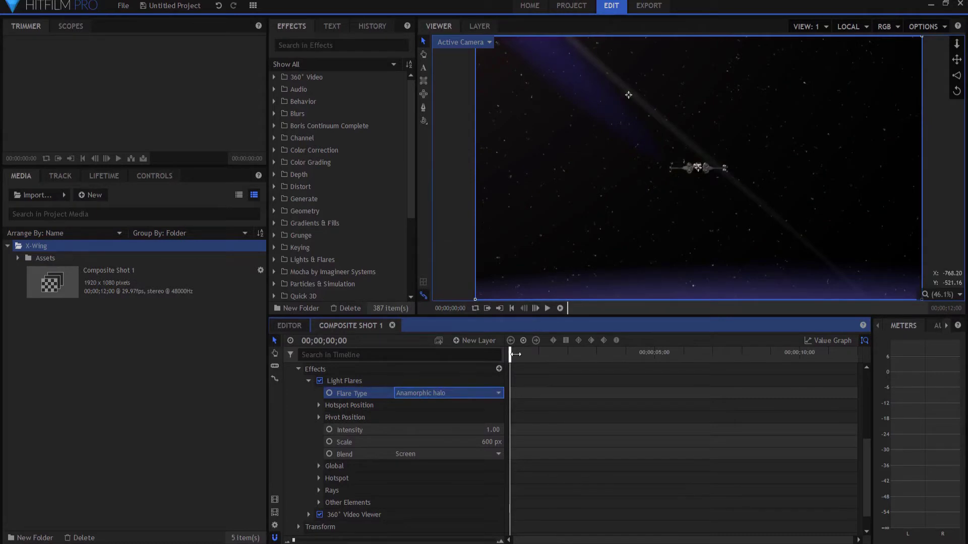
{"action": "mouse_move", "coordinate": [510, 354]}
{"action": "left_mouse_down"}
{"action": "mouse_move", "coordinate": [650, 358]}
{"action": "mouse_move", "coordinate": [698, 354]}
{"action": "mouse_move", "coordinate": [721, 339]}
{"action": "mouse_move", "coordinate": [726, 356]}
{"action": "mouse_move", "coordinate": [510, 356]}
{"action": "left_mouse_up"}
Step: Collapse the Flare layer's properties and clear the layer selection
{"action": "scroll", "coordinate": [327, 408], "scroll_direction": "up", "scroll_amount": 3}
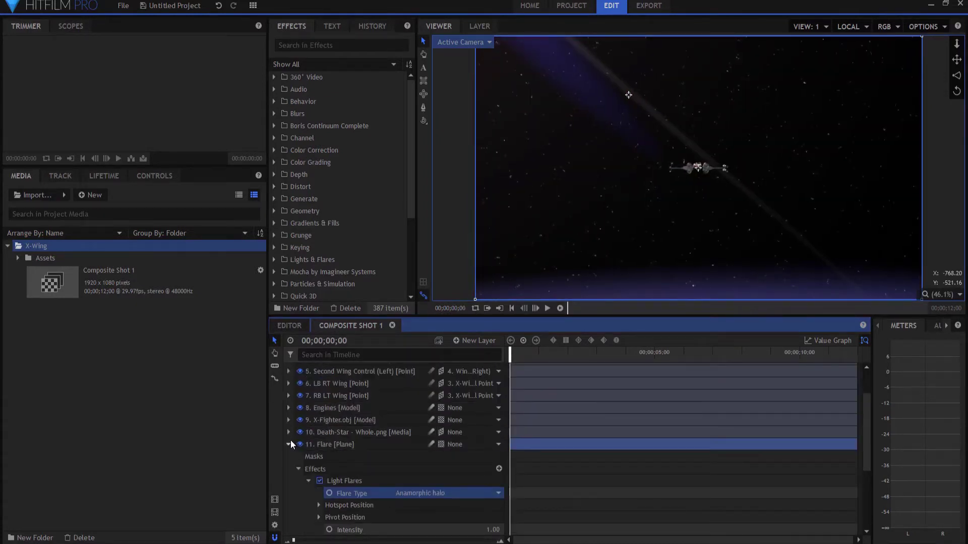
{"action": "left_click", "coordinate": [289, 440]}
{"action": "left_click", "coordinate": [361, 527]}
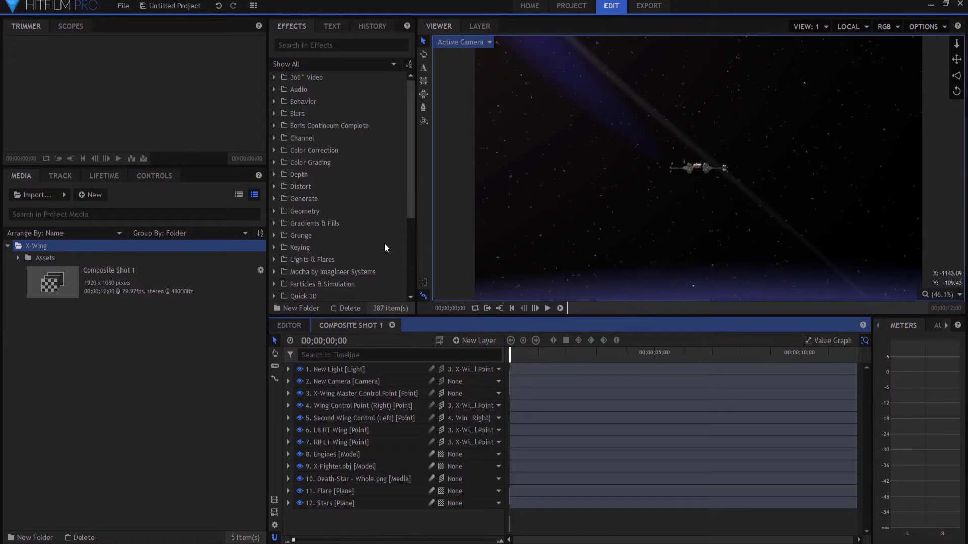
Step: Select the five X-Wing and wing control point layers and preview the wing motion, leaving the playhead at 00;00;01;11
{"action": "left_click", "coordinate": [347, 395]}
{"action": "left_click", "coordinate": [336, 442], "text": "shift"}
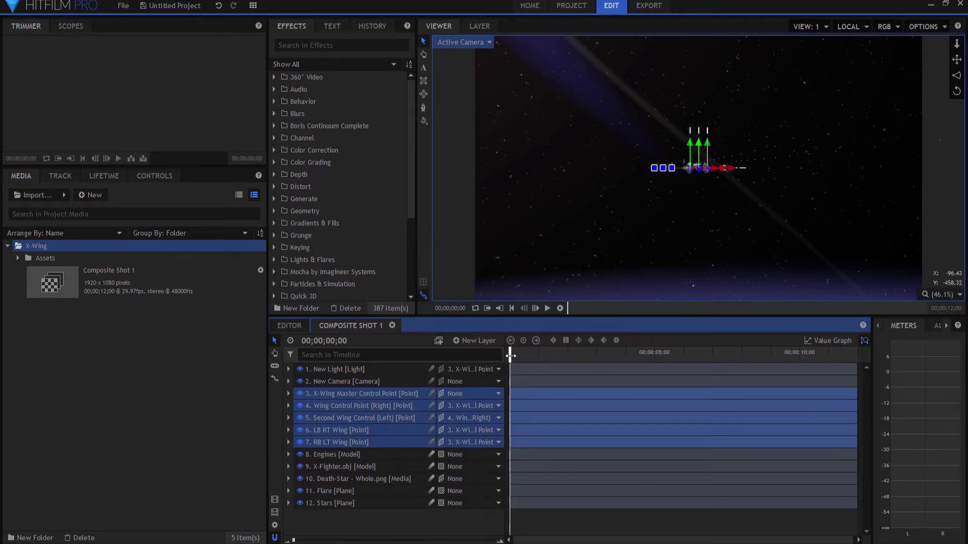
{"action": "left_click_drag", "start_coordinate": [510, 356], "coordinate": [614, 346]}
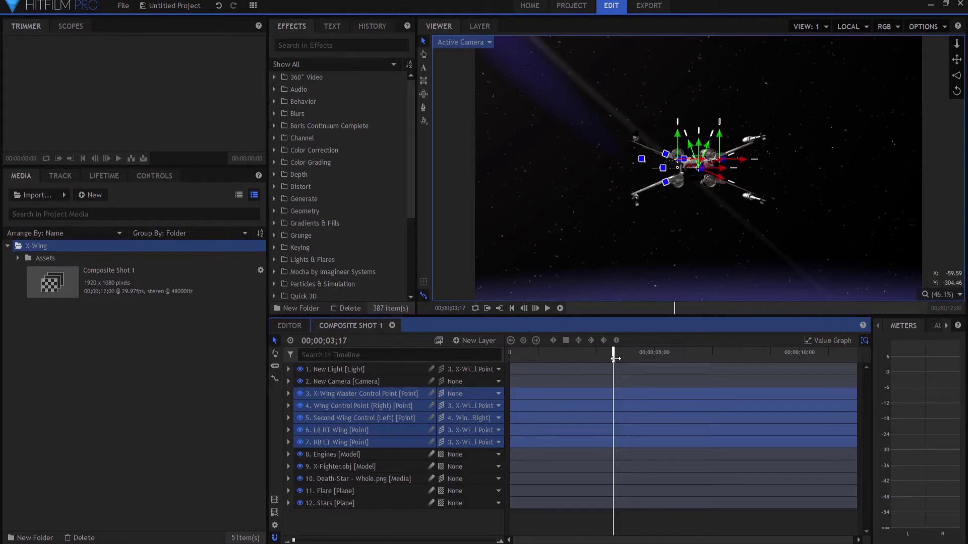
{"action": "left_click_drag", "start_coordinate": [615, 358], "coordinate": [552, 360]}
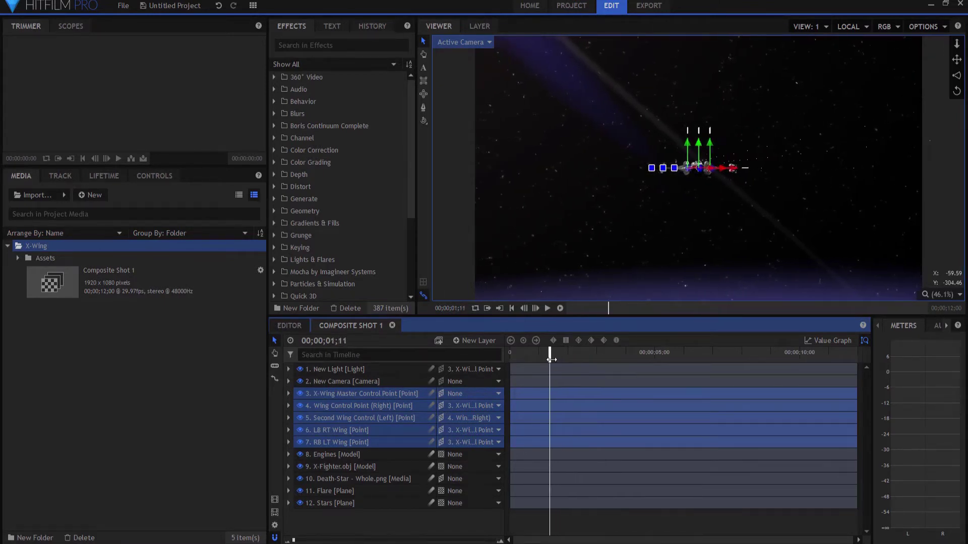
Step: Delete the Wing Control Point (Right) and Second Wing Control (Left) point layers
{"action": "left_click", "coordinate": [378, 393]}
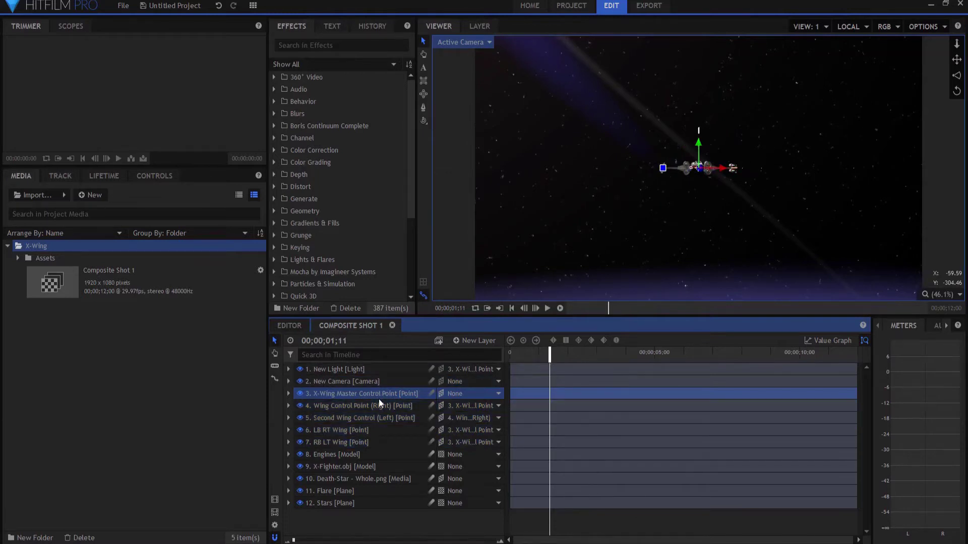
{"action": "left_click", "coordinate": [347, 404], "text": "ctrl"}
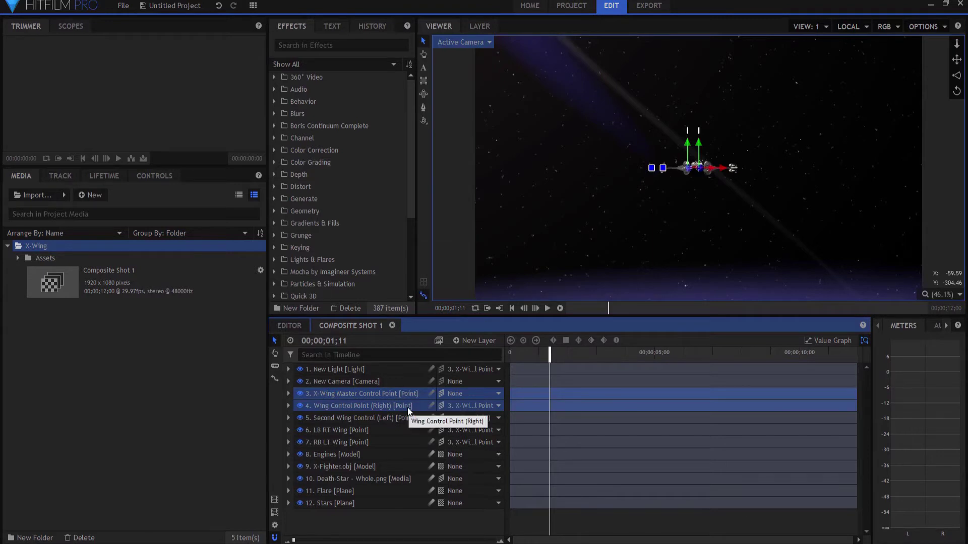
{"action": "left_click", "coordinate": [328, 407]}
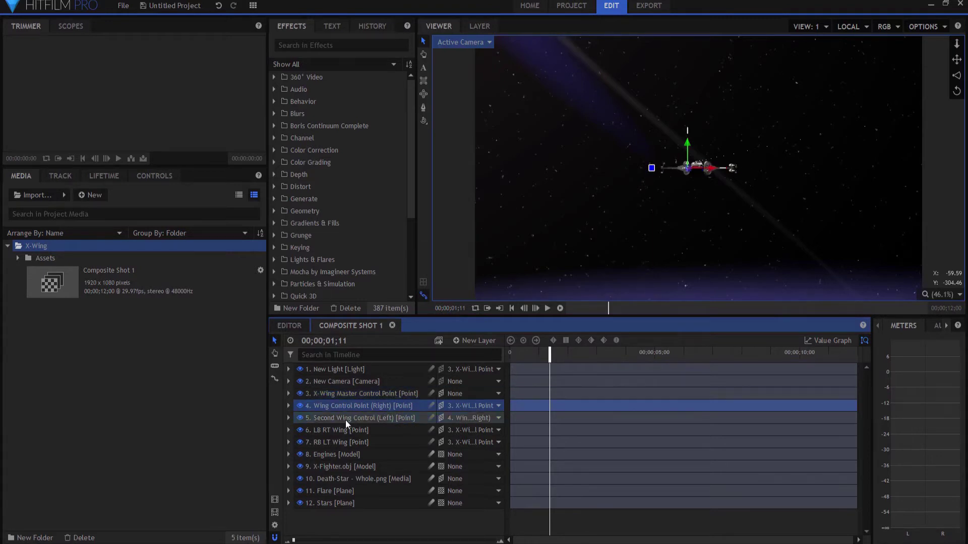
{"action": "left_click", "coordinate": [346, 420], "text": "ctrl"}
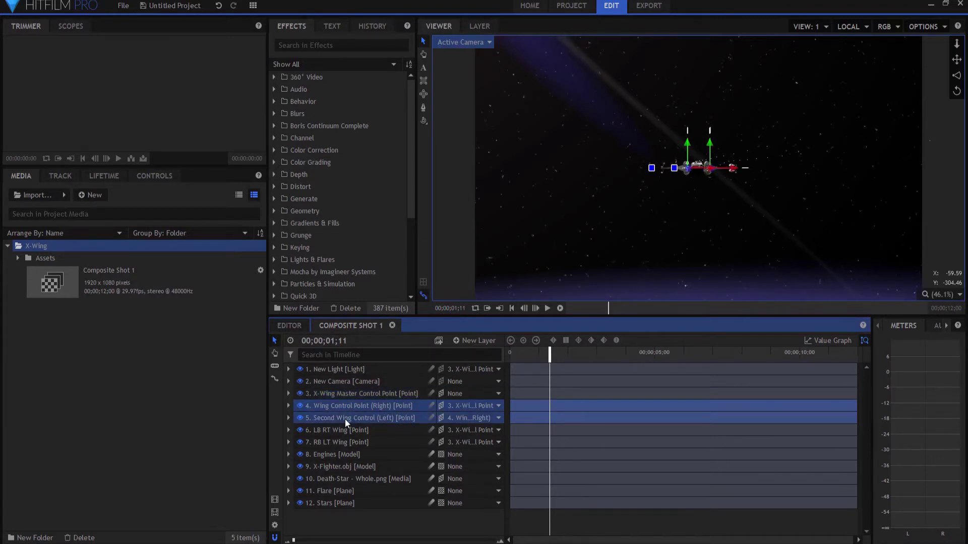
{"action": "key", "text": "Delete"}
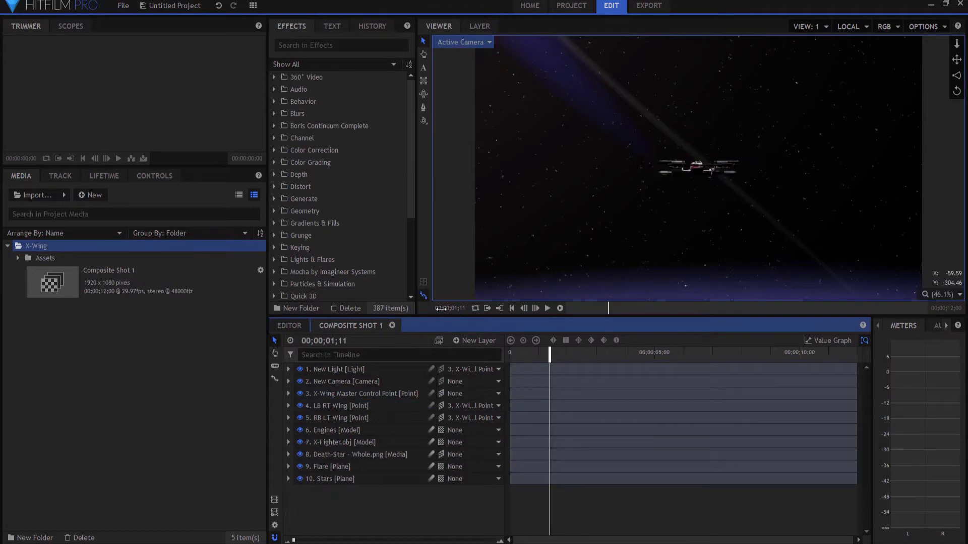
Step: Switch the viewer to the Top view and frame the X-Wing model closely
{"action": "left_click", "coordinate": [469, 42]}
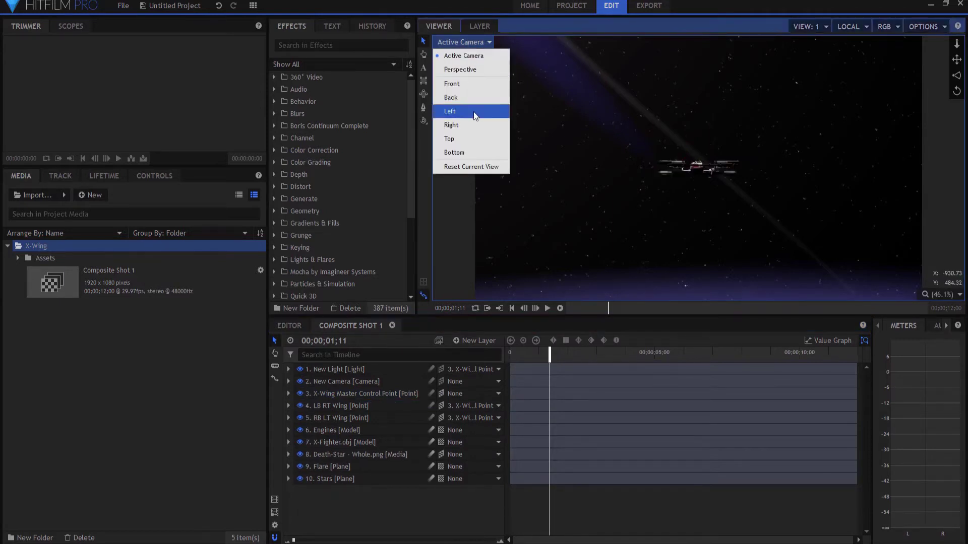
{"action": "left_click", "coordinate": [474, 137]}
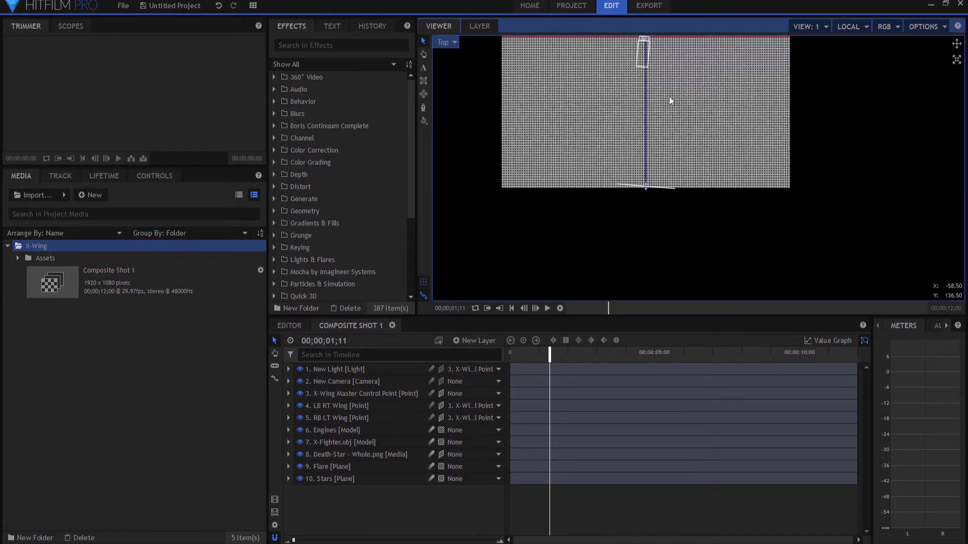
{"action": "scroll", "coordinate": [670, 96], "scroll_direction": "up", "scroll_amount": 4}
{"action": "key", "text": "h"}
{"action": "left_click_drag", "start_coordinate": [681, 123], "coordinate": [651, 40]}
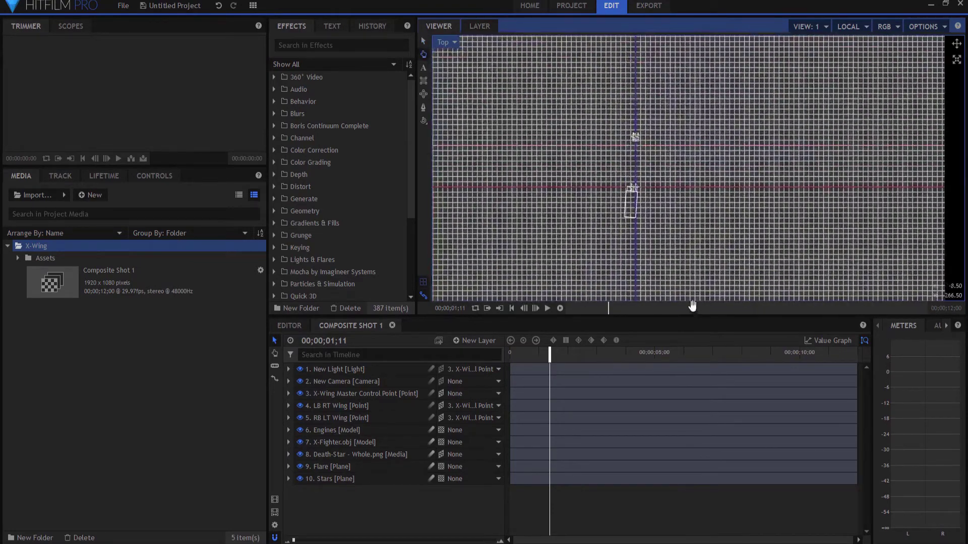
{"action": "scroll", "coordinate": [635, 136], "scroll_direction": "up", "scroll_amount": 4}
{"action": "scroll", "coordinate": [631, 146], "scroll_direction": "up", "scroll_amount": 5}
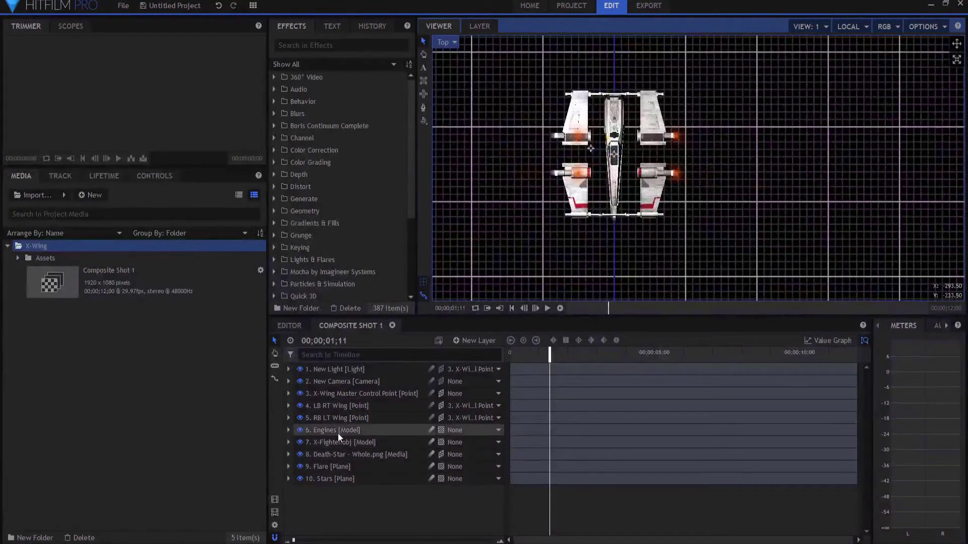
Step: Set the Y rotation of the LB RT Wing point layer to 0
{"action": "left_click", "coordinate": [297, 405]}
{"action": "left_click", "coordinate": [289, 407]}
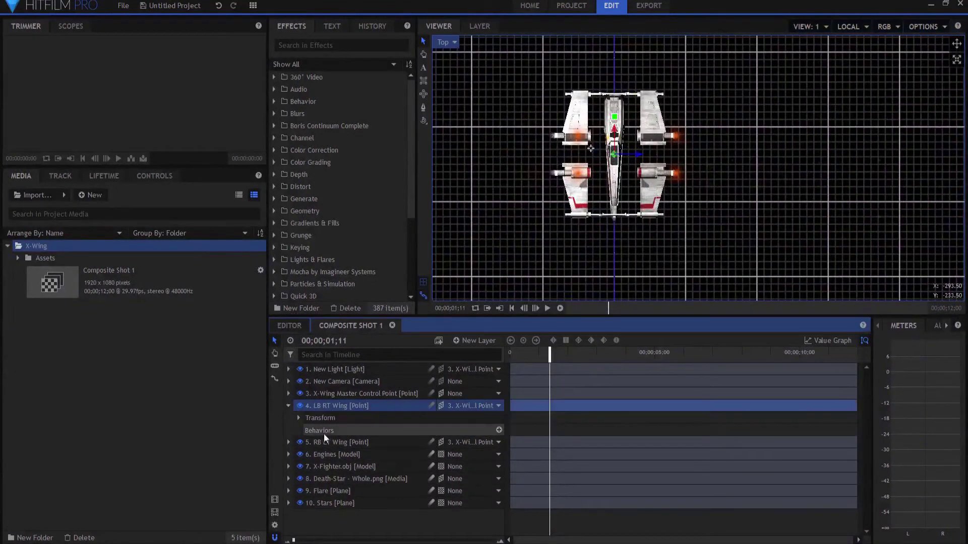
{"action": "left_click", "coordinate": [298, 418]}
{"action": "left_click", "coordinate": [494, 492]}
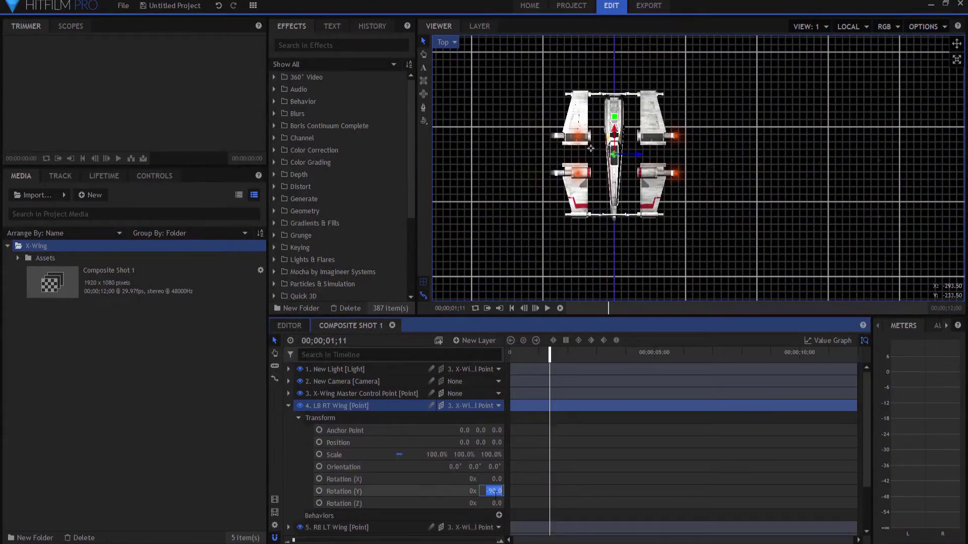
{"action": "type", "text": "0"}
{"action": "key", "text": "Return"}
Step: Set the Y rotation of the RB LT Wing point layer to 0 and collapse both wing point layers
{"action": "scroll", "coordinate": [362, 468], "scroll_direction": "down", "scroll_amount": 2}
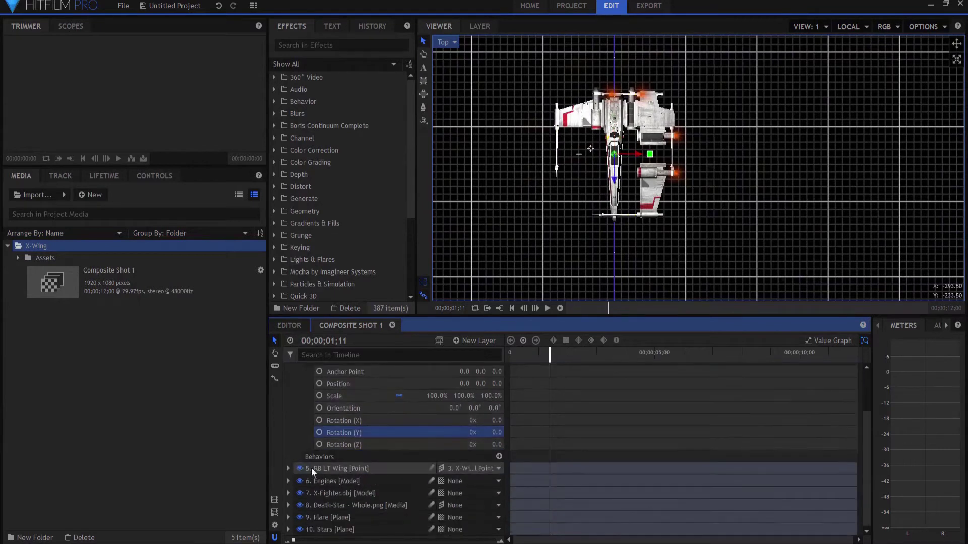
{"action": "left_click", "coordinate": [288, 469]}
{"action": "left_click", "coordinate": [298, 481]}
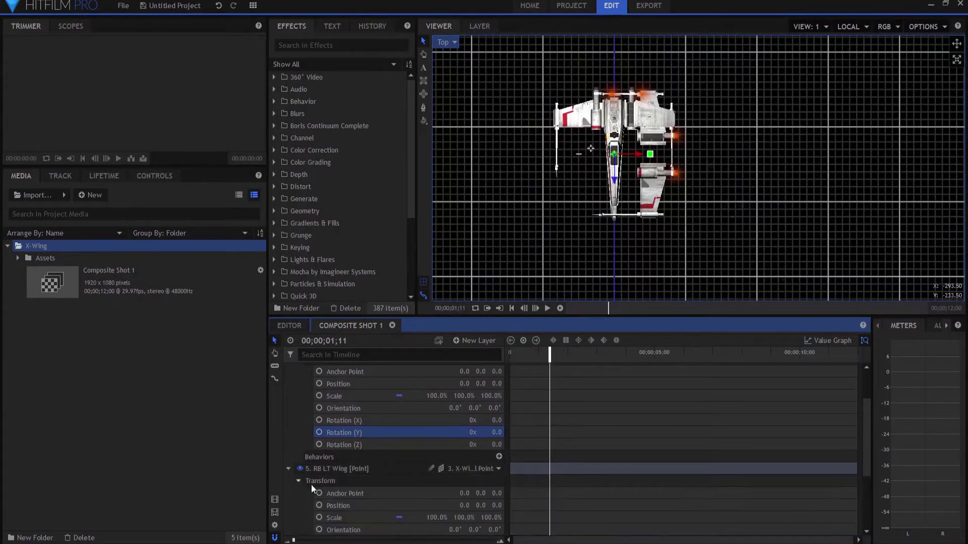
{"action": "scroll", "coordinate": [443, 495], "scroll_direction": "down", "scroll_amount": 2}
{"action": "left_click", "coordinate": [488, 487]}
{"action": "type", "text": "0"}
{"action": "key", "text": "Return"}
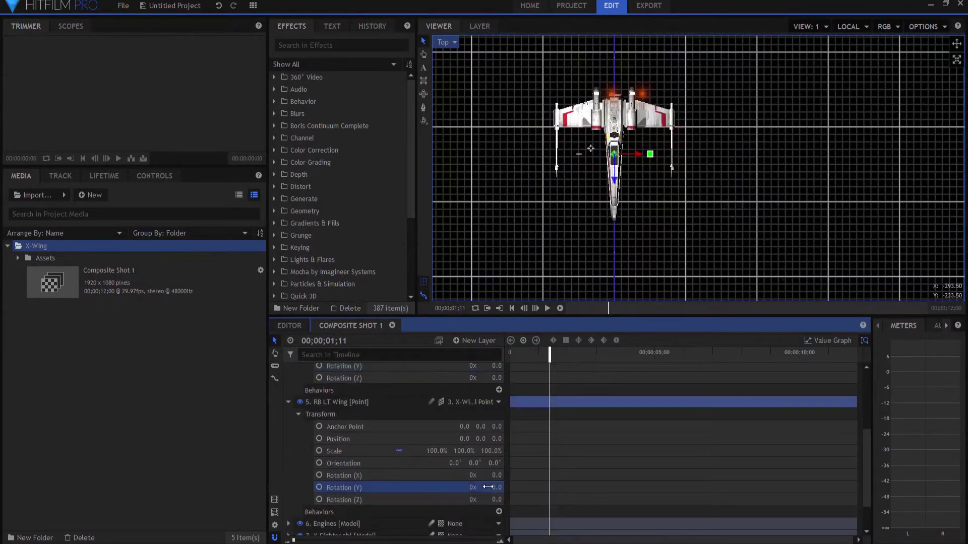
{"action": "left_click", "coordinate": [288, 403]}
{"action": "scroll", "coordinate": [286, 406], "scroll_direction": "up", "scroll_amount": 2}
{"action": "left_click", "coordinate": [289, 406]}
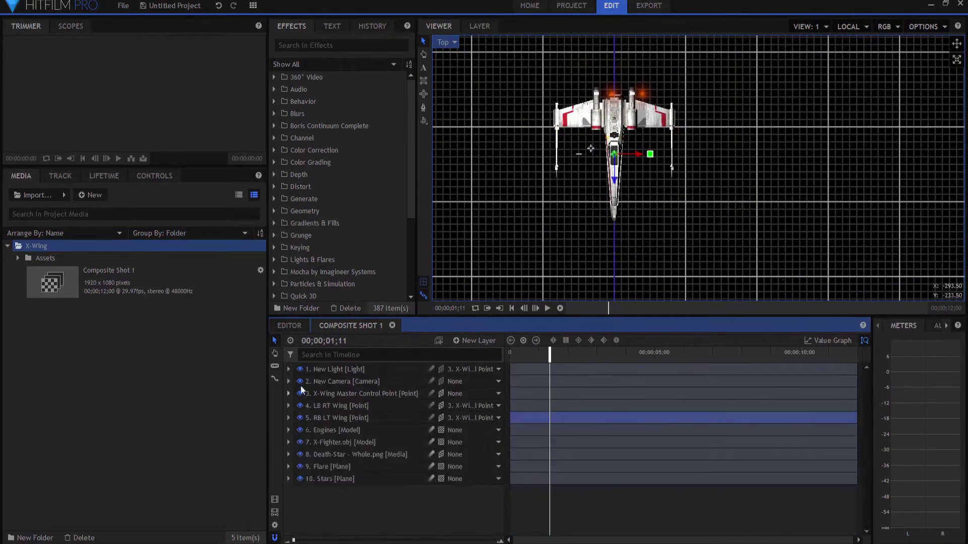
Step: Switch the viewer to Active Camera and move the playhead to 00;00;04;20
{"action": "left_click", "coordinate": [447, 43]}
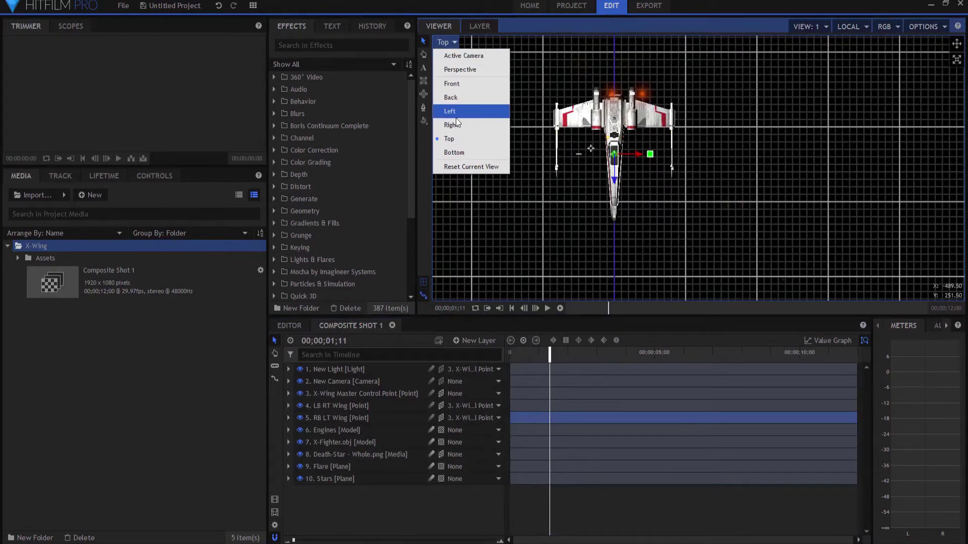
{"action": "left_click", "coordinate": [467, 57]}
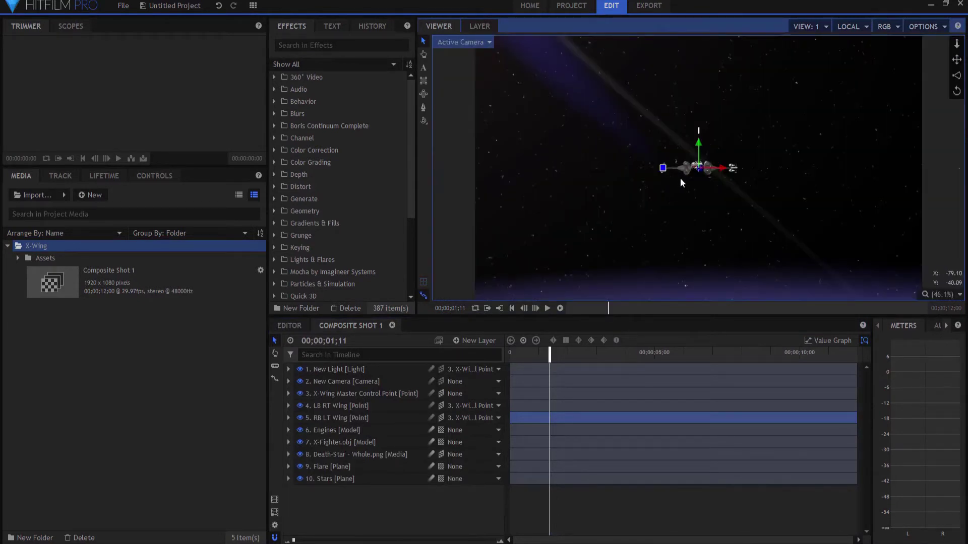
{"action": "left_click_drag", "start_coordinate": [551, 354], "coordinate": [645, 355]}
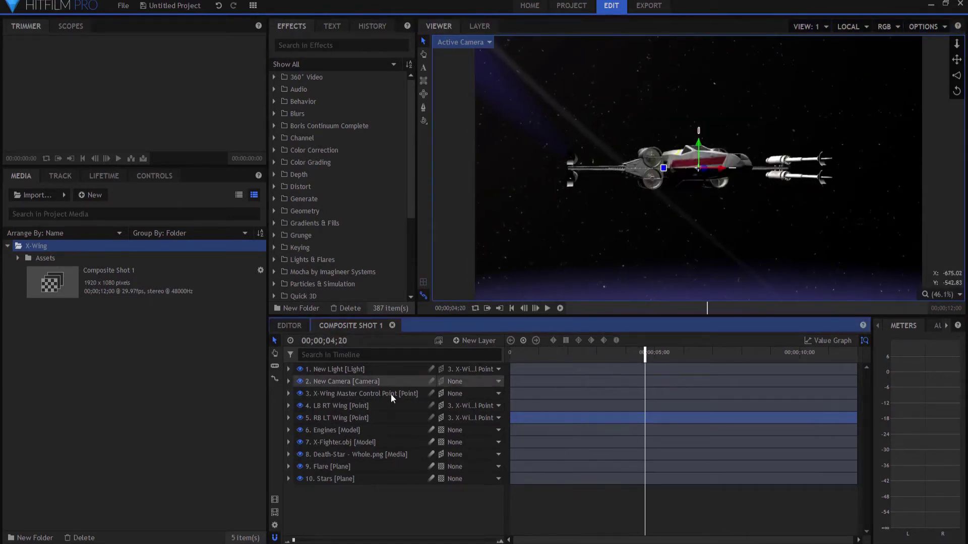
Step: Add a Rotate By Layer behavior to the RB LT Wing point layer
{"action": "left_click", "coordinate": [339, 408]}
{"action": "left_click", "coordinate": [339, 419]}
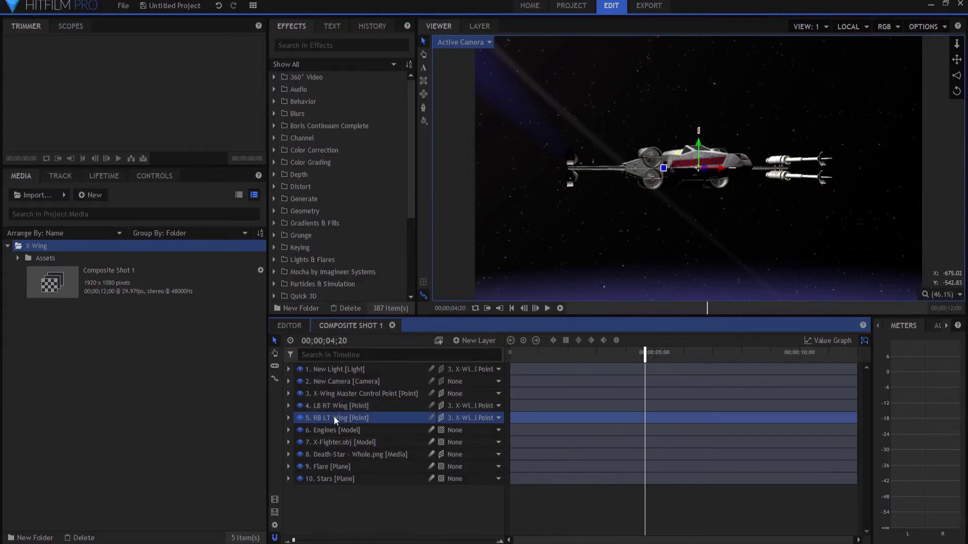
{"action": "left_click", "coordinate": [287, 419]}
{"action": "scroll", "coordinate": [325, 464], "scroll_direction": "down", "scroll_amount": 3}
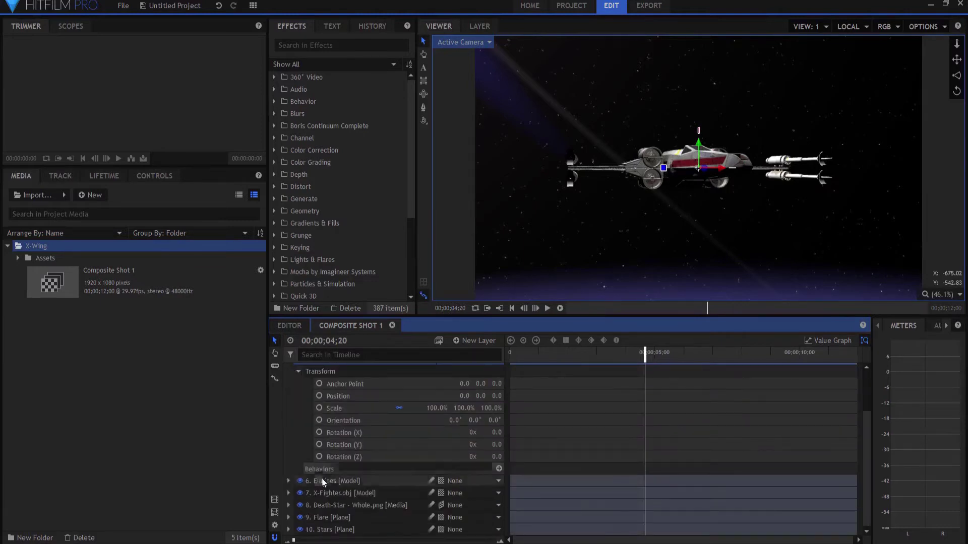
{"action": "left_click", "coordinate": [499, 469]}
{"action": "mouse_move", "coordinate": [518, 481]}
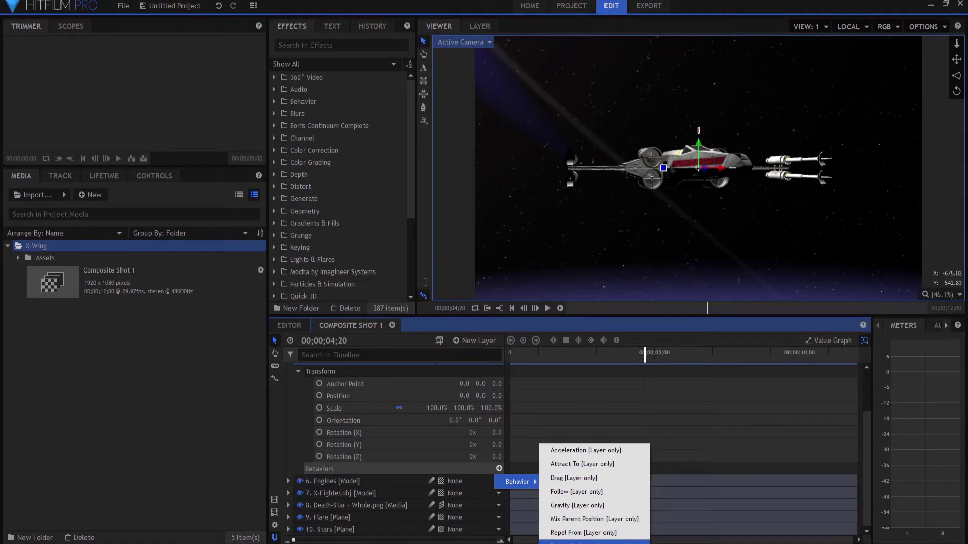
{"action": "left_click", "coordinate": [585, 543]}
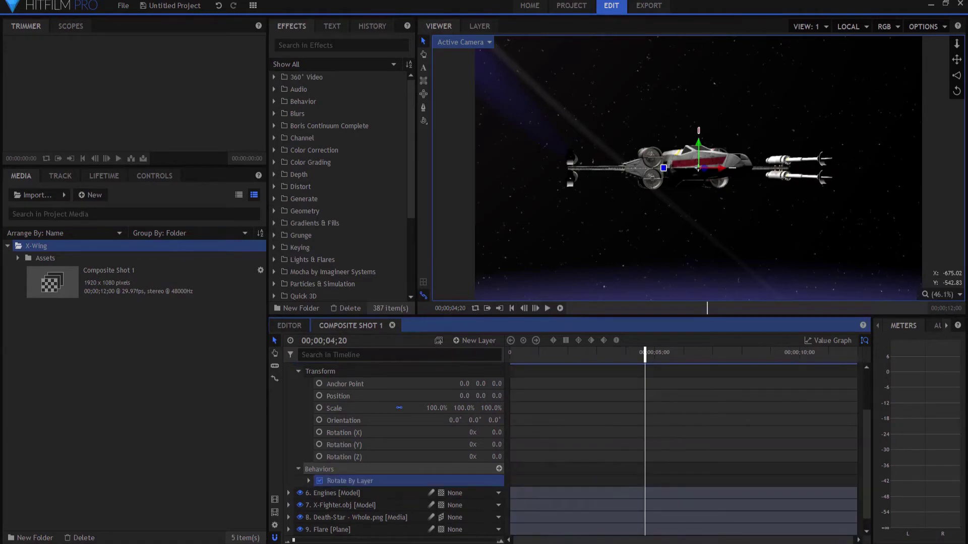
Step: Make the Rotate By Layer behavior follow LB RT Wing with a Rotation Z Amount of -100%
{"action": "left_click", "coordinate": [309, 481]}
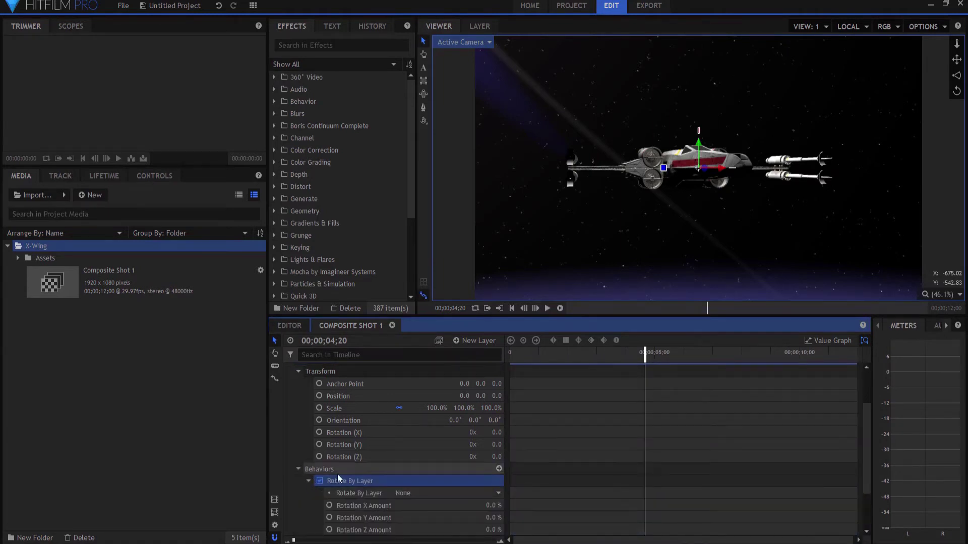
{"action": "left_click", "coordinate": [416, 496]}
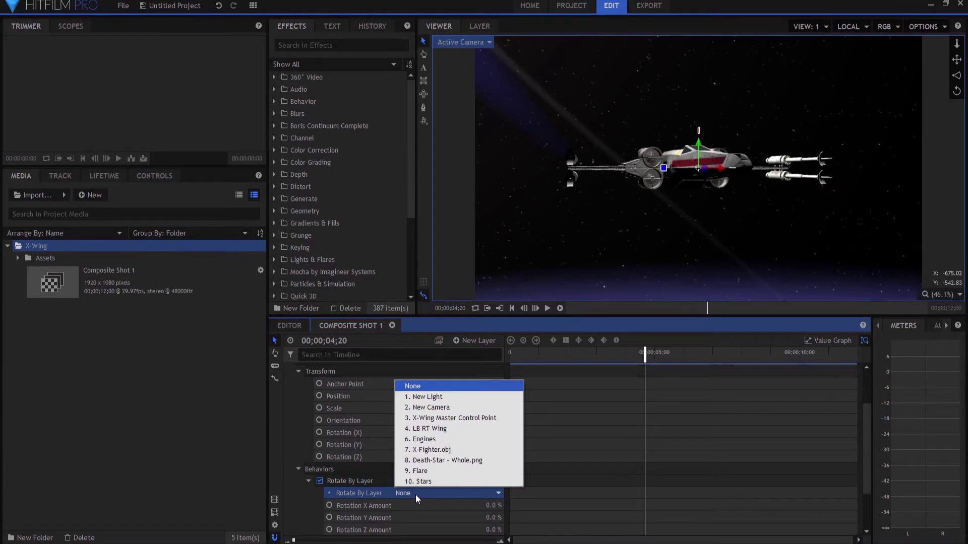
{"action": "left_click", "coordinate": [418, 429]}
{"action": "scroll", "coordinate": [419, 509], "scroll_direction": "down", "scroll_amount": 1}
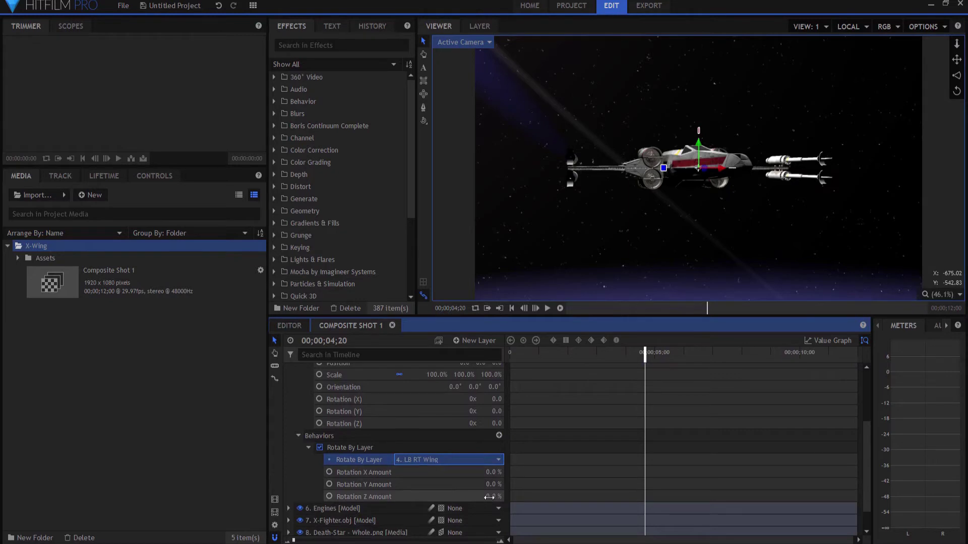
{"action": "left_click", "coordinate": [489, 498]}
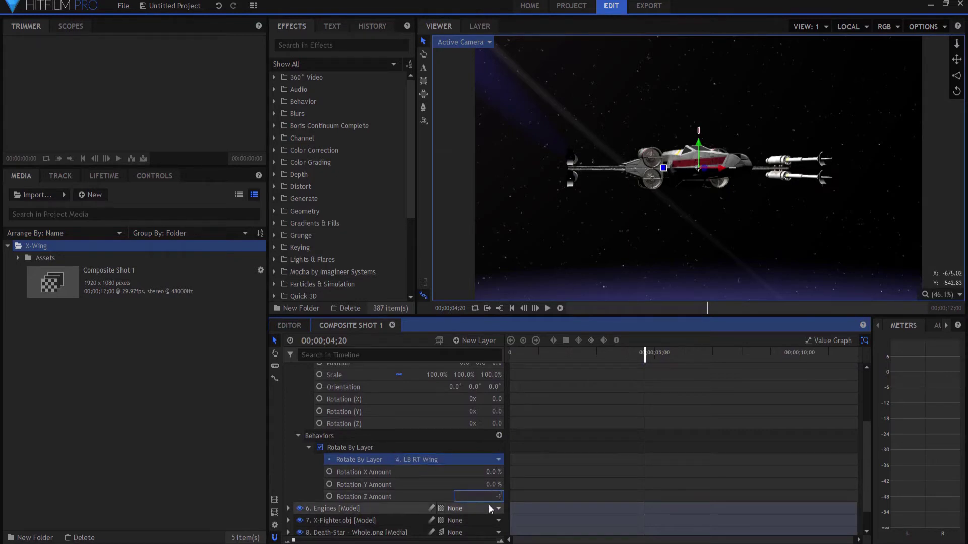
{"action": "key", "text": "Return"}
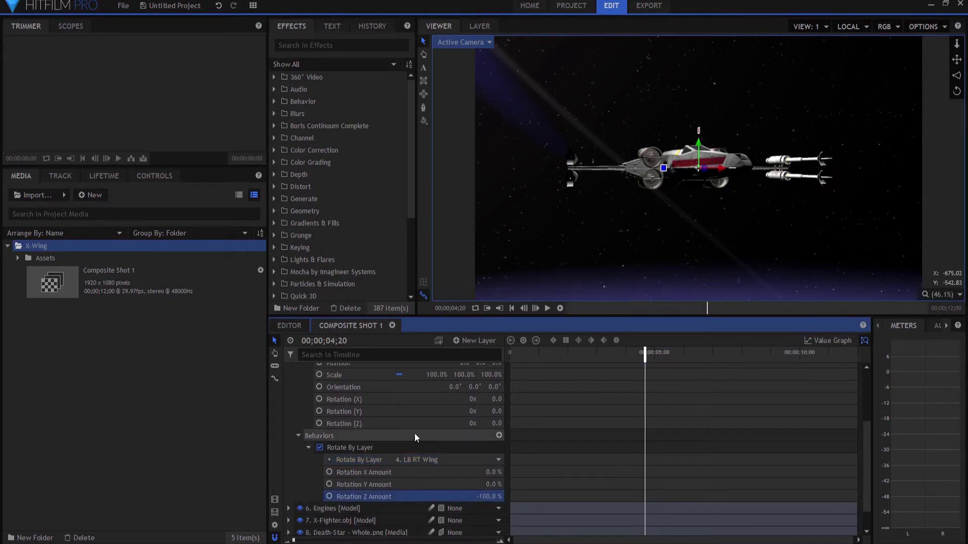
Step: Test the wing link by setting the Z rotation of the LB RT Wing point layer to 20
{"action": "scroll", "coordinate": [434, 426], "scroll_direction": "up", "scroll_amount": 2}
{"action": "scroll", "coordinate": [426, 428], "scroll_direction": "up", "scroll_amount": 3}
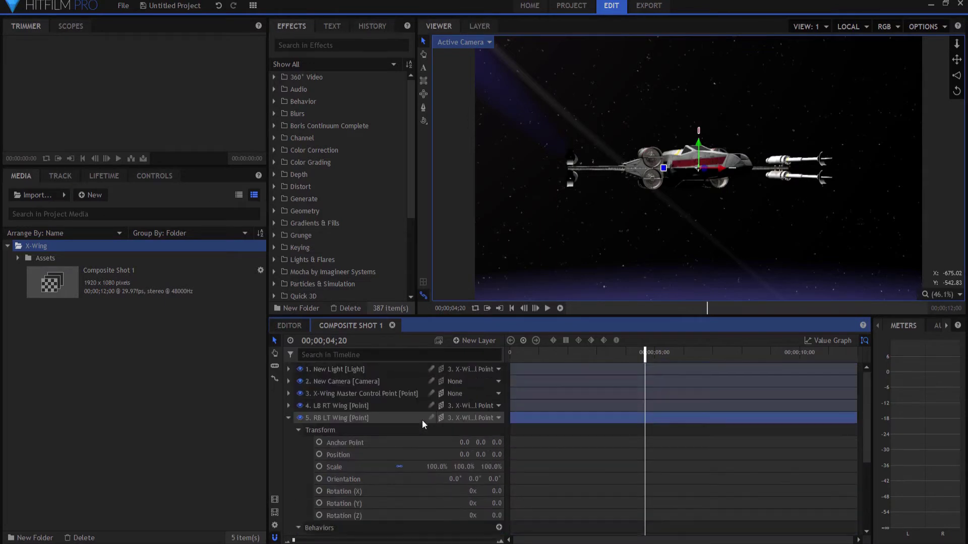
{"action": "left_click", "coordinate": [288, 406]}
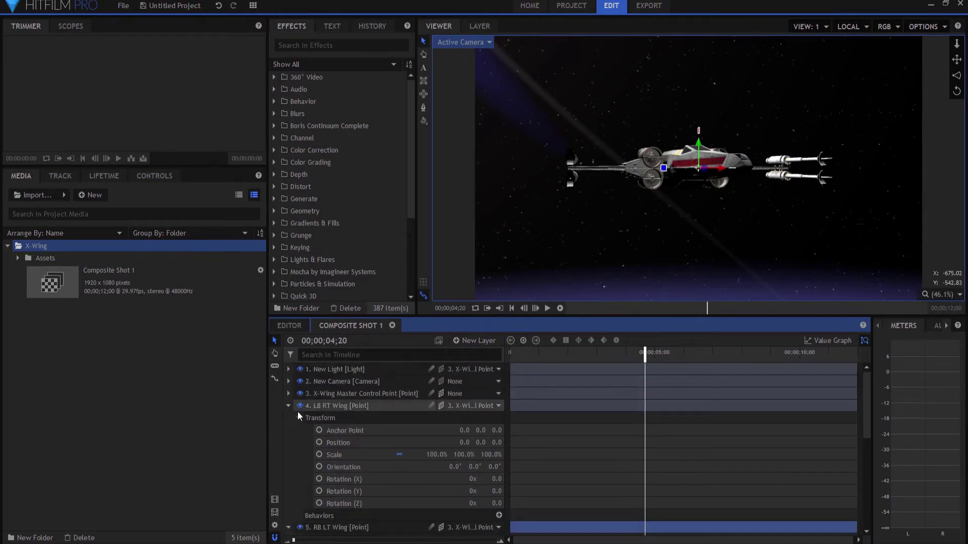
{"action": "scroll", "coordinate": [434, 454], "scroll_direction": "down", "scroll_amount": 3}
{"action": "mouse_move", "coordinate": [496, 471]}
{"action": "left_mouse_down"}
{"action": "mouse_move", "coordinate": [508, 470]}
{"action": "mouse_move", "coordinate": [499, 470]}
{"action": "left_mouse_up"}
{"action": "key", "text": "ctrl+z"}
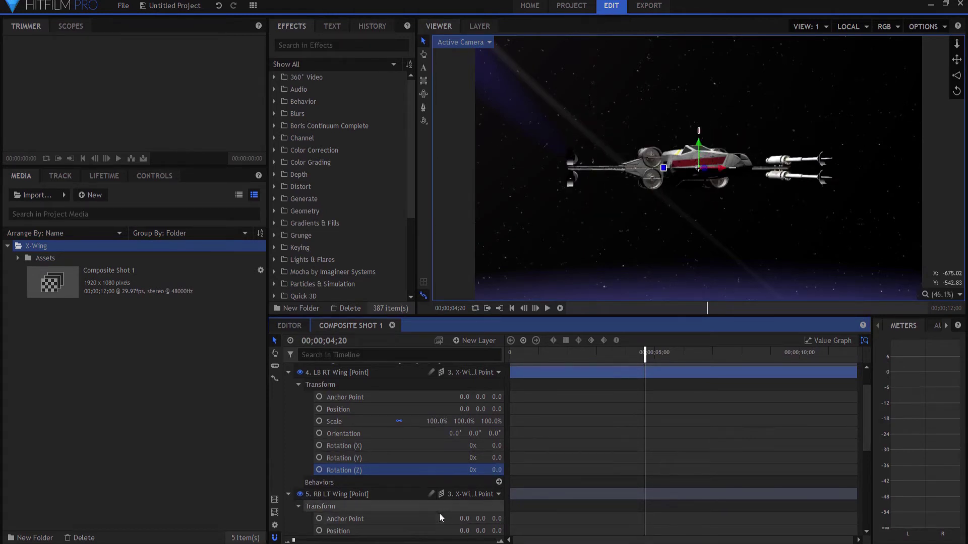
{"action": "left_click", "coordinate": [496, 470]}
{"action": "type", "text": "20"}
{"action": "key", "text": "Return"}
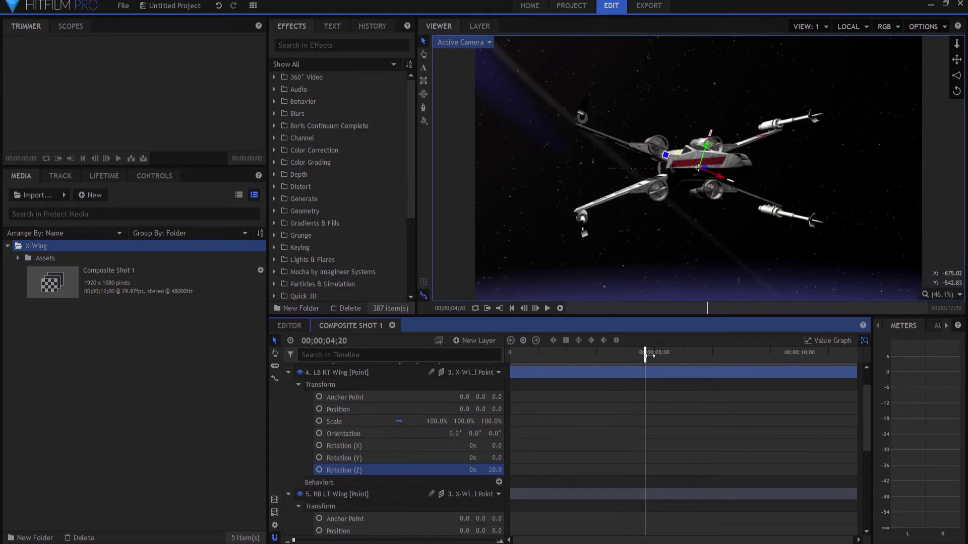
Step: Scrub through the shot to 00;00;02;15 and keyframe the LB RT Wing point's Z rotation there at 0
{"action": "left_click_drag", "start_coordinate": [649, 356], "coordinate": [708, 352]}
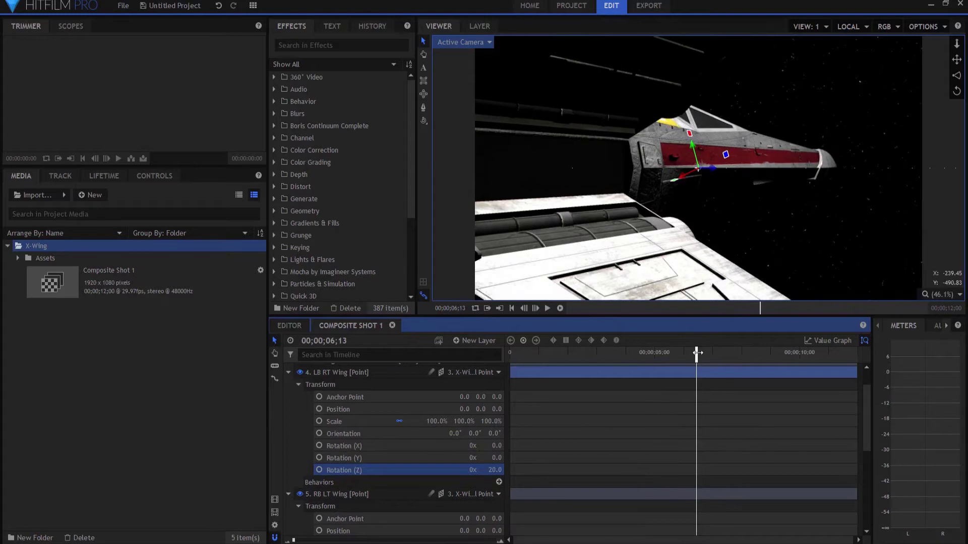
{"action": "left_click_drag", "start_coordinate": [698, 353], "coordinate": [576, 367]}
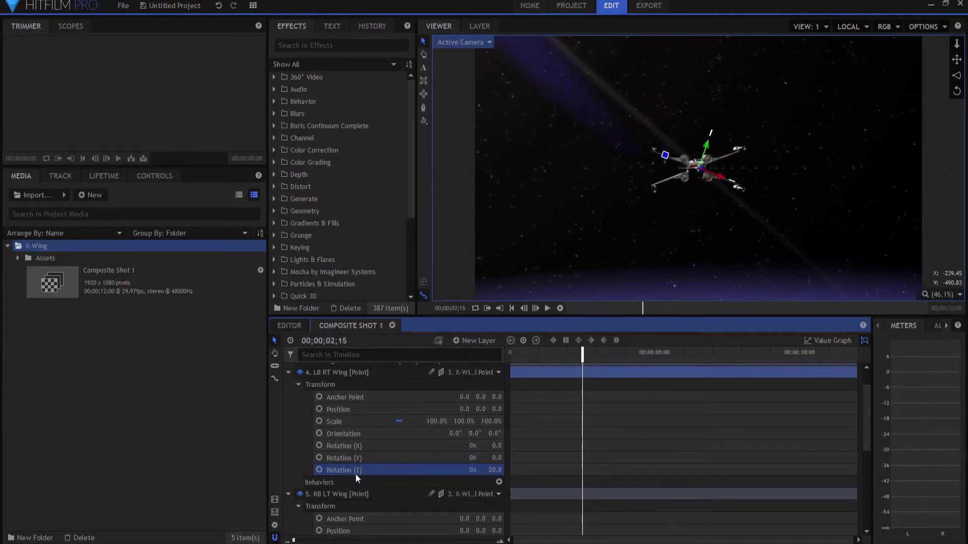
{"action": "left_click", "coordinate": [493, 470]}
{"action": "type", "text": "0"}
{"action": "key", "text": "Return"}
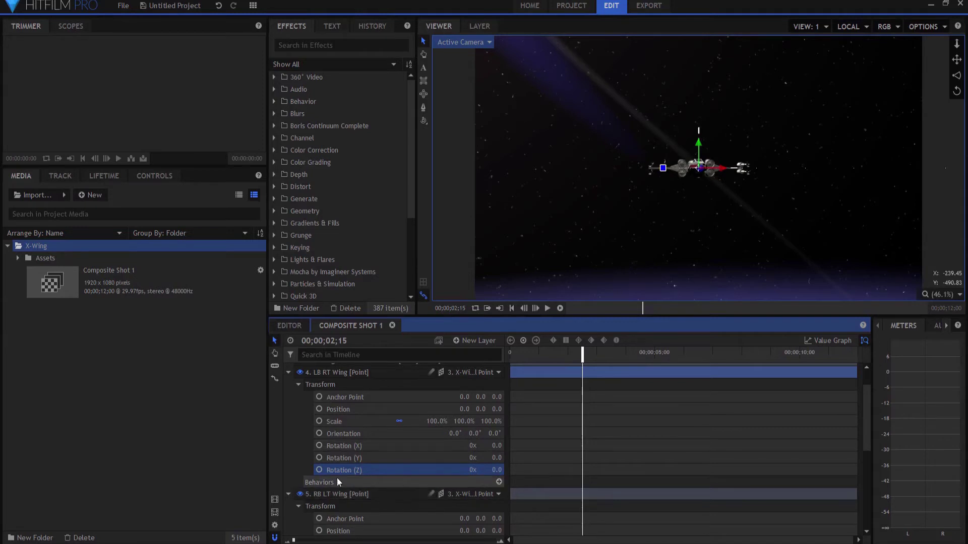
{"action": "left_click", "coordinate": [319, 469]}
Step: Add a Z rotation keyframe of 20 on the LB RT Wing point at 00;00;03;15
{"action": "left_click", "coordinate": [332, 341]}
{"action": "left_click", "coordinate": [332, 341]}
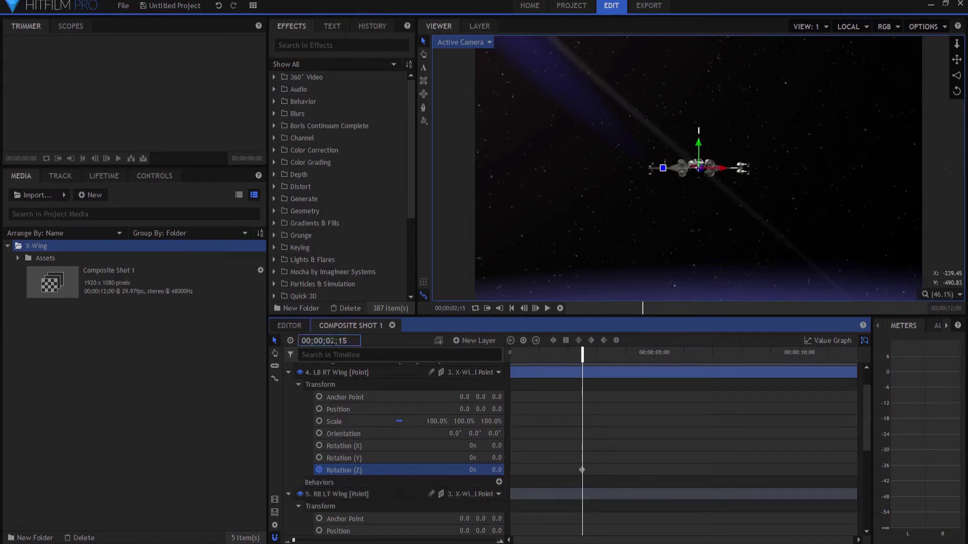
{"action": "type", "text": "3"}
{"action": "key", "text": "Return"}
{"action": "left_click", "coordinate": [495, 469]}
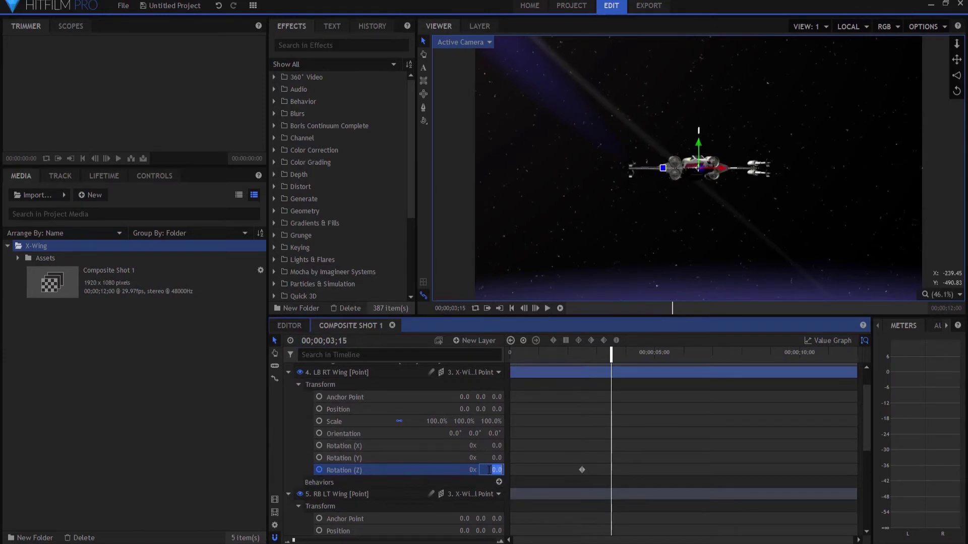
{"action": "type", "text": "20"}
{"action": "key", "text": "Return"}
Step: Change both Z rotation keyframes of the LB RT Wing point to smooth interpolation
{"action": "left_click", "coordinate": [567, 450]}
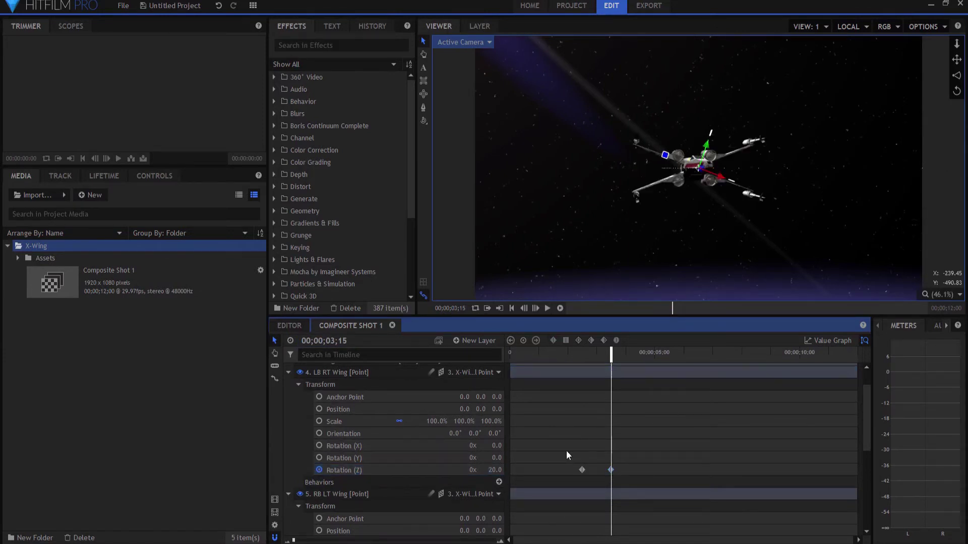
{"action": "left_click_drag", "start_coordinate": [566, 452], "coordinate": [629, 466]}
{"action": "left_click", "coordinate": [579, 338]}
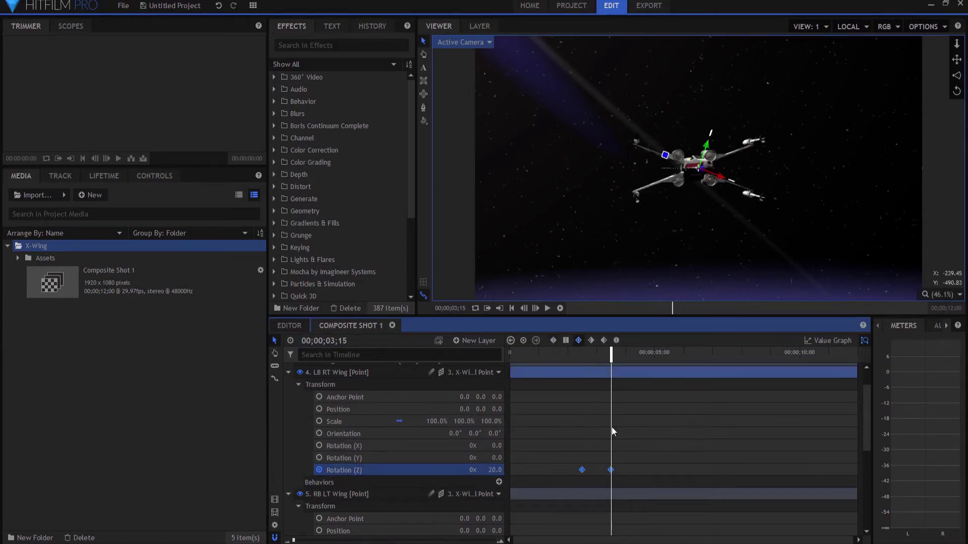
Step: Play the shot from the start to preview the wing opening, and return the playhead to 00;00;00;00
{"action": "left_click", "coordinate": [509, 309]}
{"action": "left_click", "coordinate": [546, 308]}
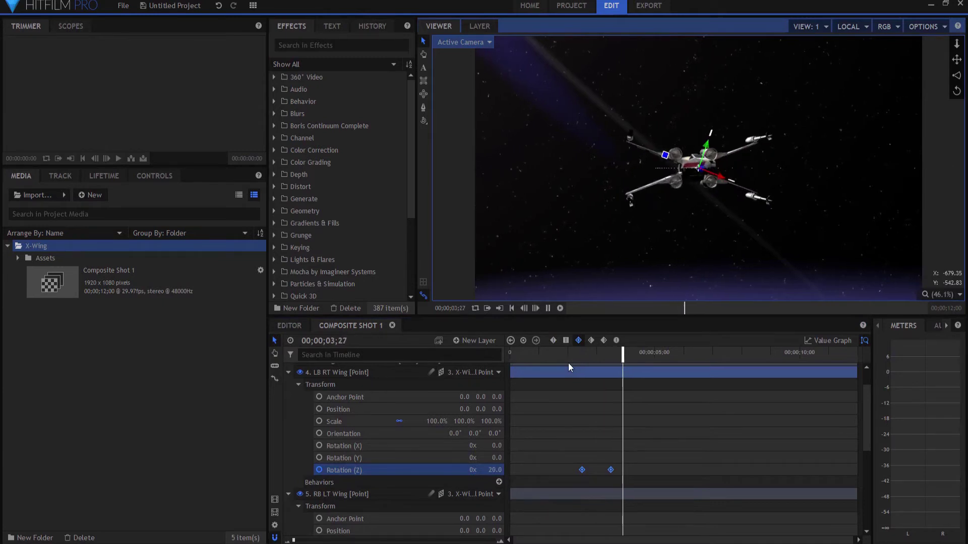
{"action": "left_click", "coordinate": [510, 311]}
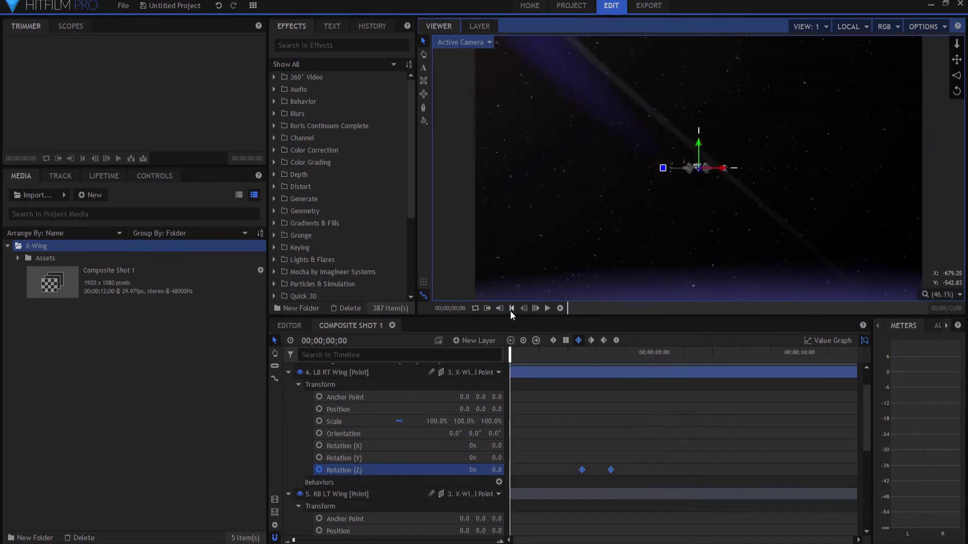
Step: Collapse the LB RT Wing and RB LT Wing point layers in the timeline
{"action": "left_click", "coordinate": [289, 371]}
{"action": "left_click", "coordinate": [288, 389]}
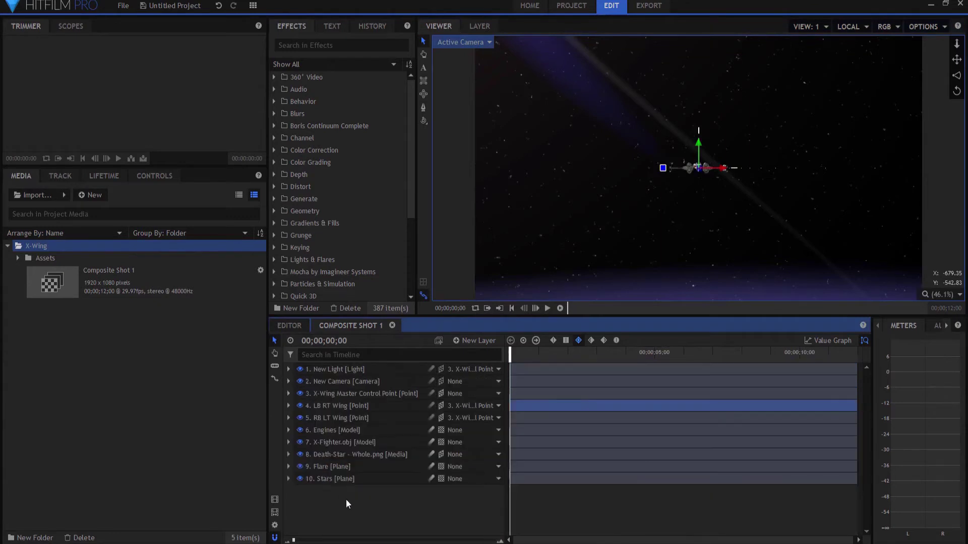
{"action": "left_click", "coordinate": [360, 531]}
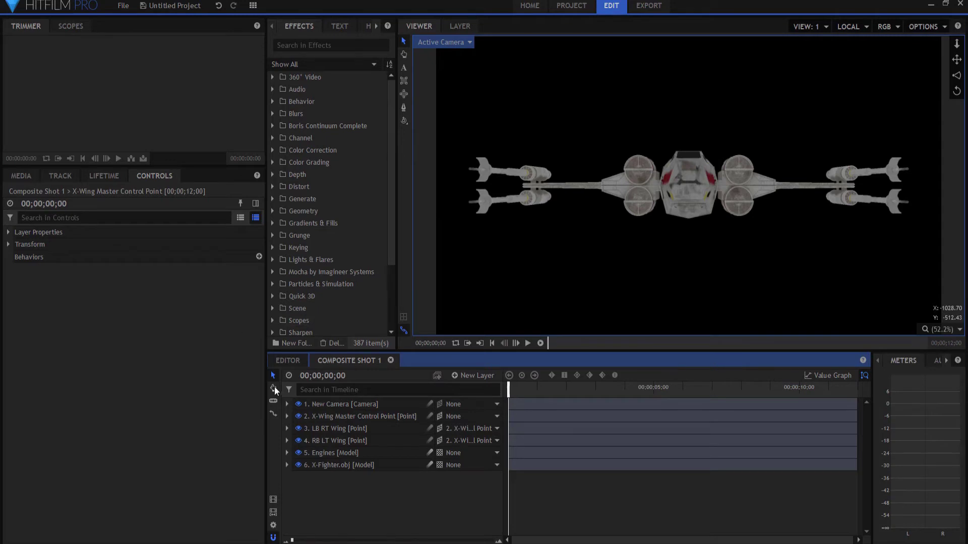
Step: Duplicate the X-Fighter.obj model layer and rename the copy Windows
{"action": "left_click", "coordinate": [326, 465]}
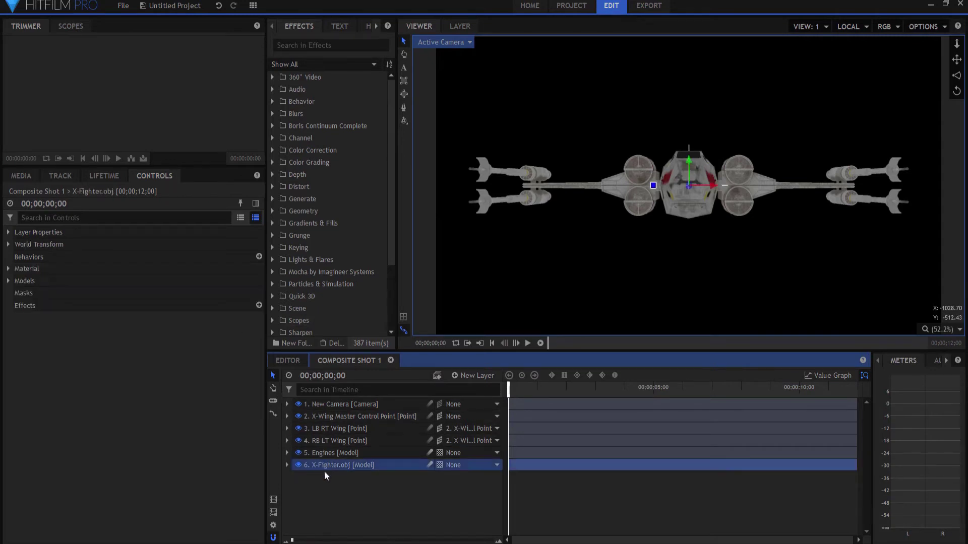
{"action": "right_click", "coordinate": [326, 466]}
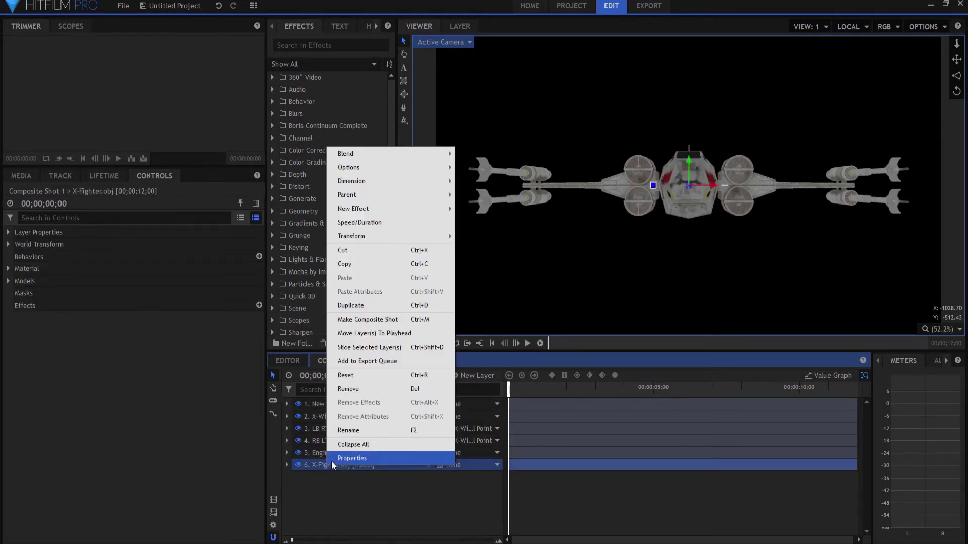
{"action": "left_click", "coordinate": [350, 305]}
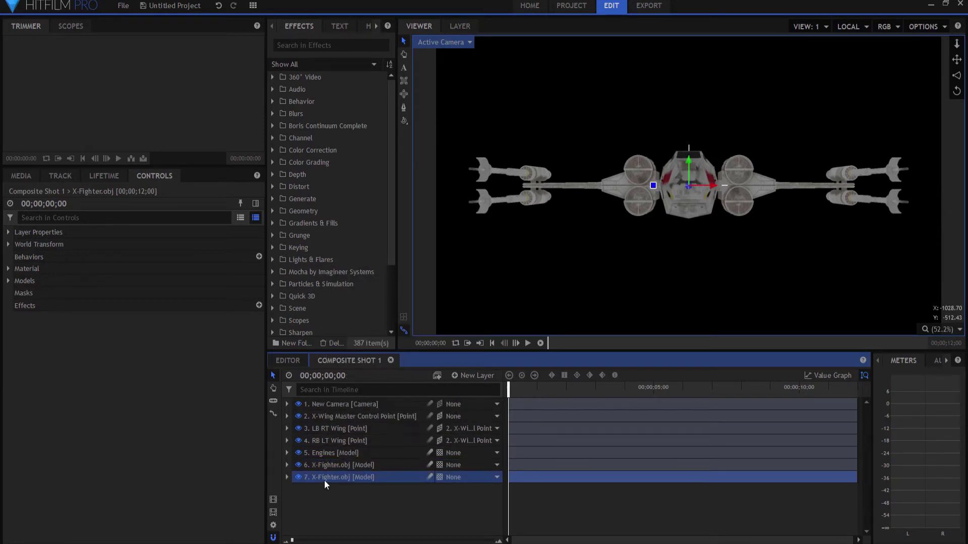
{"action": "double_click", "coordinate": [325, 479]}
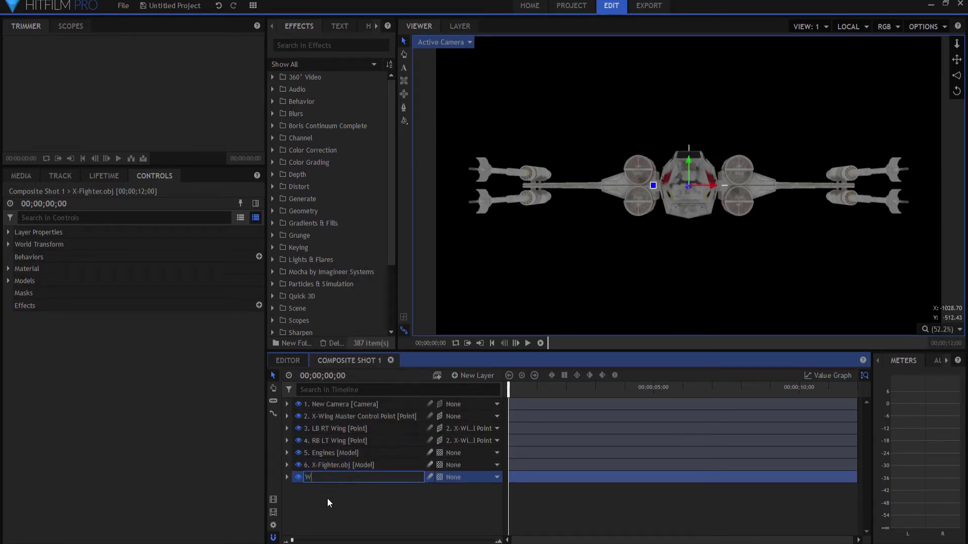
{"action": "type", "text": "Windows"}
{"action": "key", "text": "Return"}
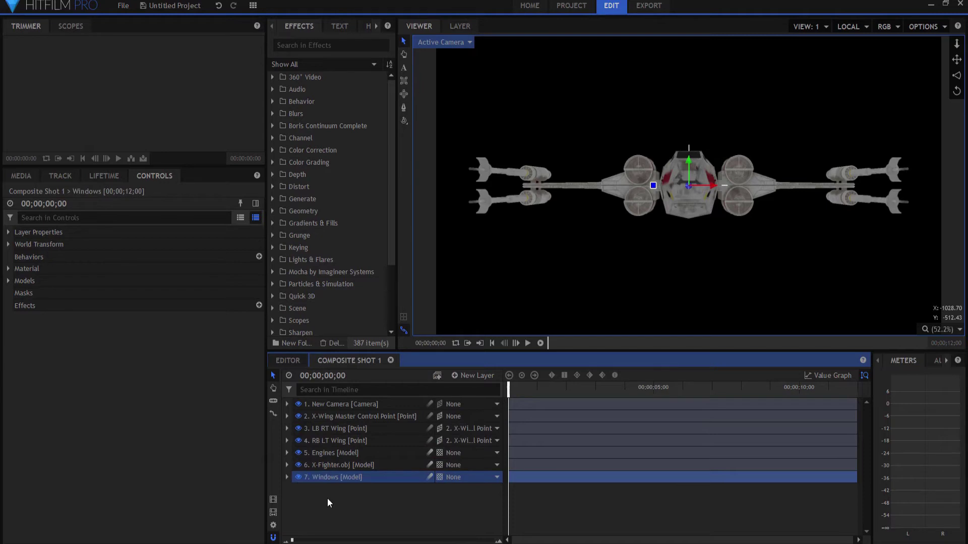
Step: Set the scale of the XWing_Body part in the Windows layer's X-Fighter.obj model to 0%
{"action": "left_click", "coordinate": [286, 477]}
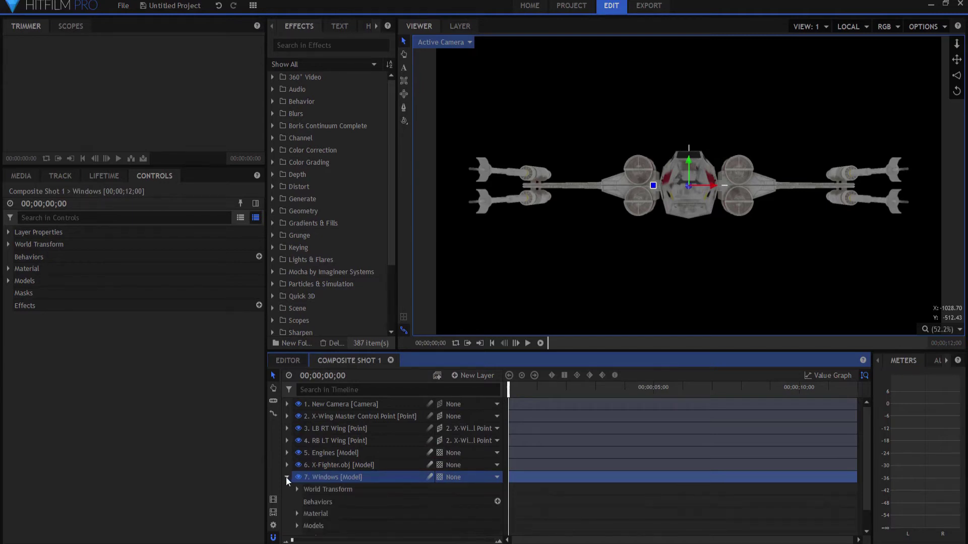
{"action": "scroll", "coordinate": [303, 501], "scroll_direction": "down", "scroll_amount": 1}
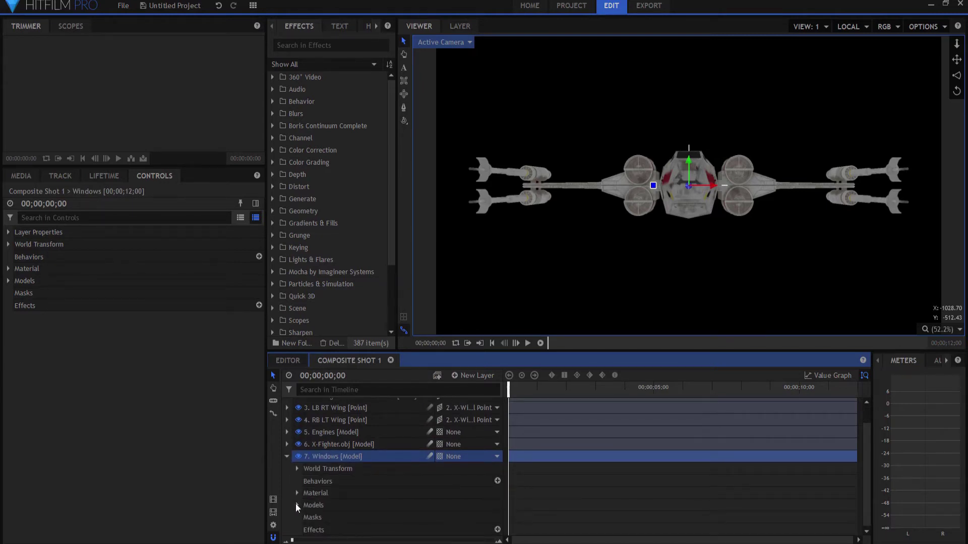
{"action": "left_click", "coordinate": [295, 504]}
{"action": "left_click", "coordinate": [306, 517]}
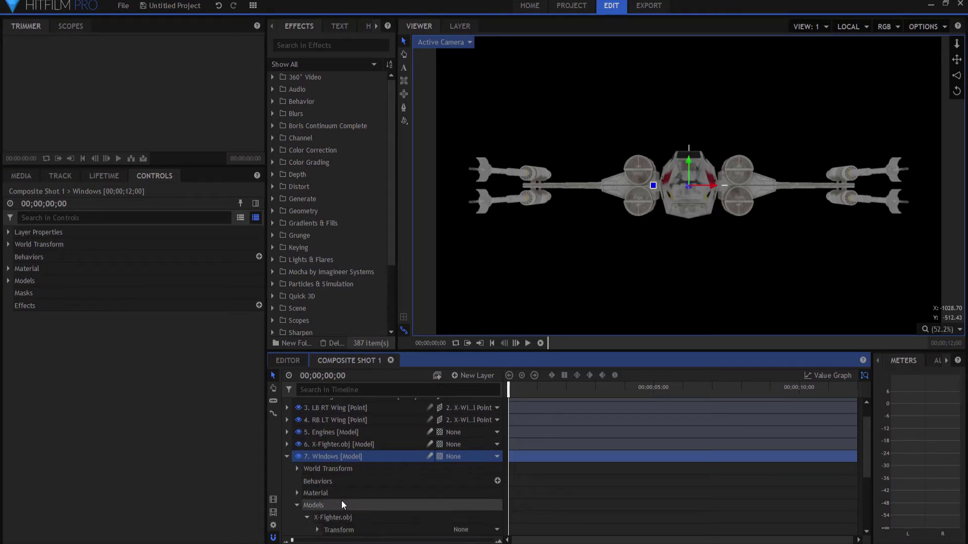
{"action": "scroll", "coordinate": [338, 479], "scroll_direction": "down", "scroll_amount": 4}
{"action": "scroll", "coordinate": [328, 449], "scroll_direction": "up", "scroll_amount": 4}
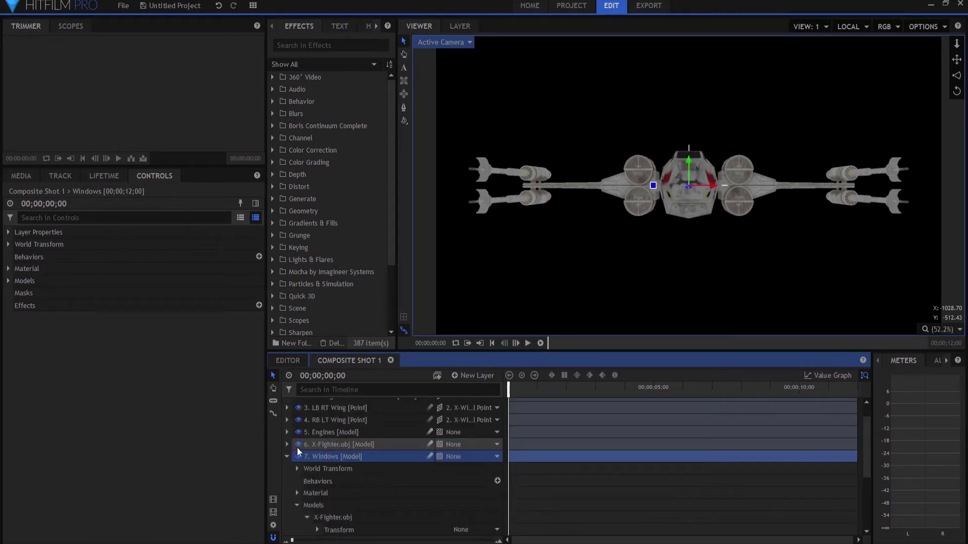
{"action": "scroll", "coordinate": [339, 445], "scroll_direction": "down", "scroll_amount": 3}
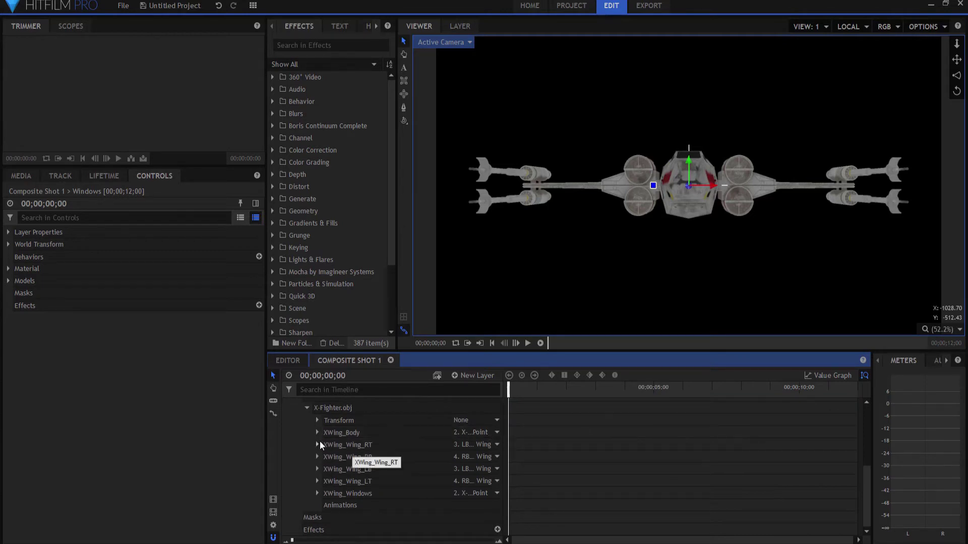
{"action": "left_click", "coordinate": [326, 434]}
{"action": "left_click", "coordinate": [317, 432]}
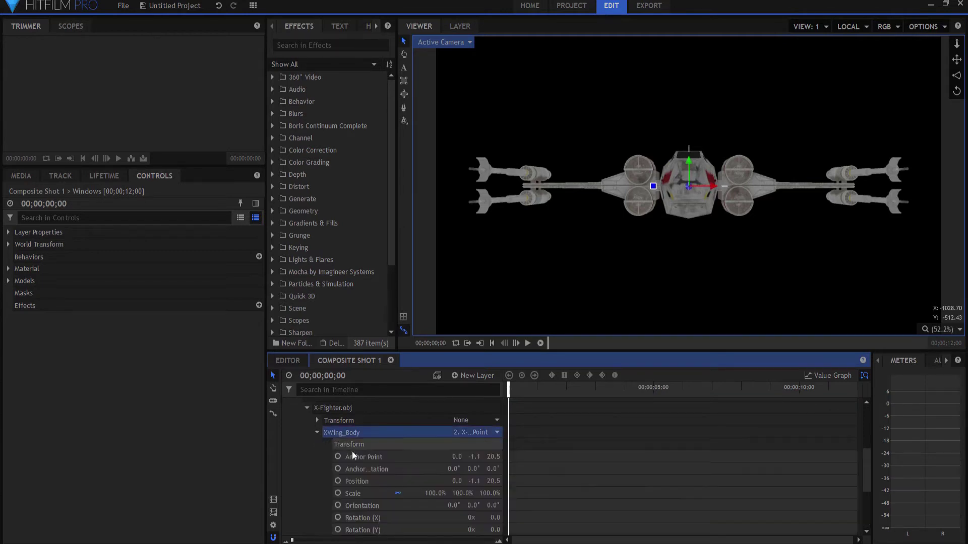
{"action": "left_click", "coordinate": [436, 493]}
{"action": "type", "text": "0"}
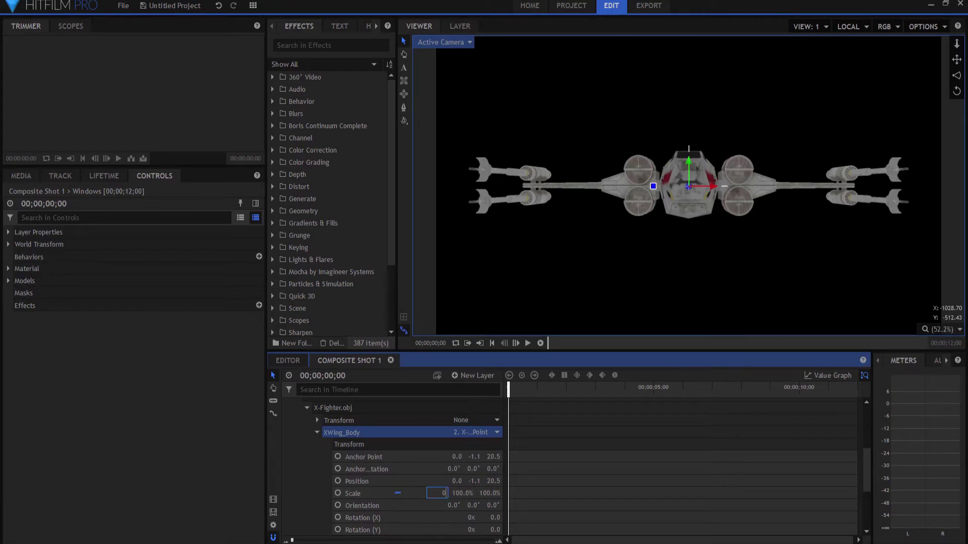
{"action": "key", "text": "Return"}
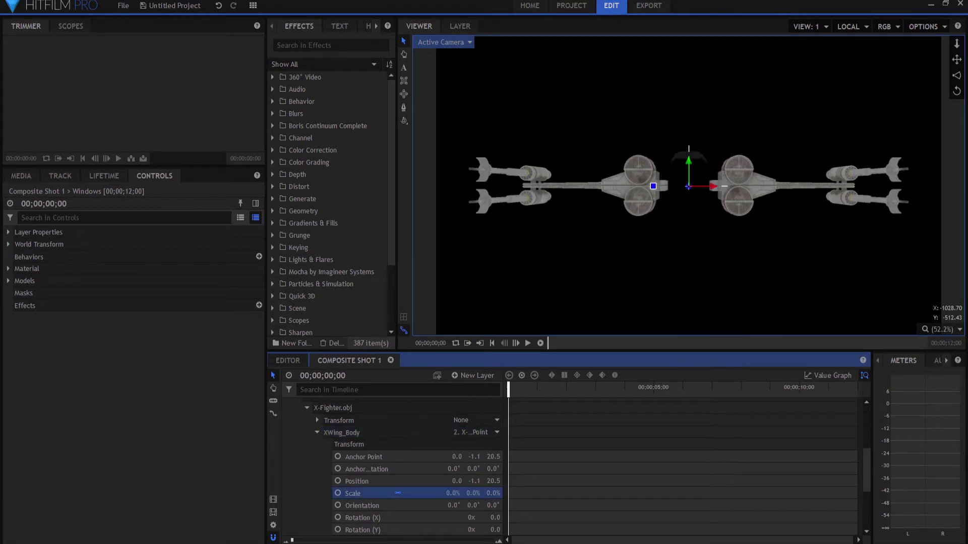
Step: Set the scale of the XWing_Wing parts in the Windows layer's model to 0%, leaving XWing_Windows at full size
{"action": "left_click", "coordinate": [316, 433]}
{"action": "left_click", "coordinate": [317, 446]}
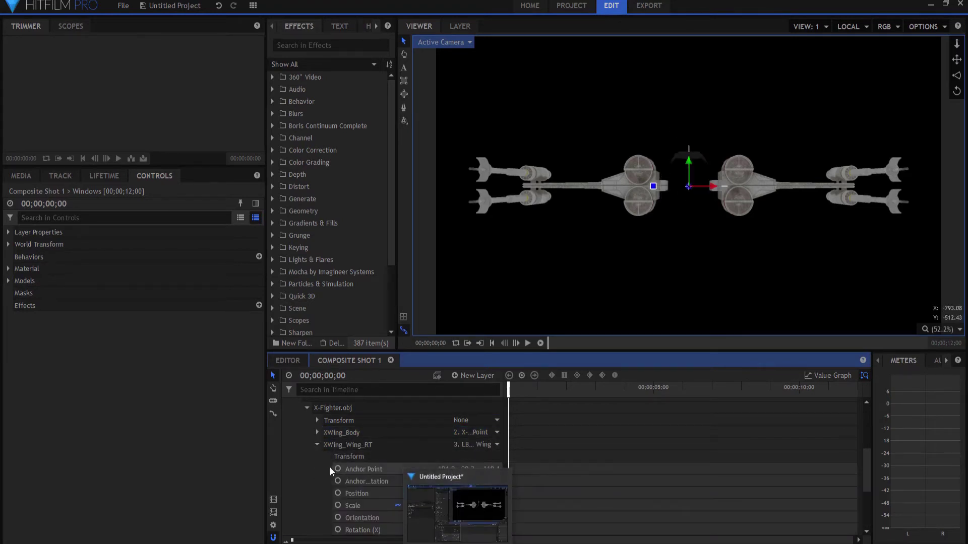
{"action": "left_click", "coordinate": [342, 496]}
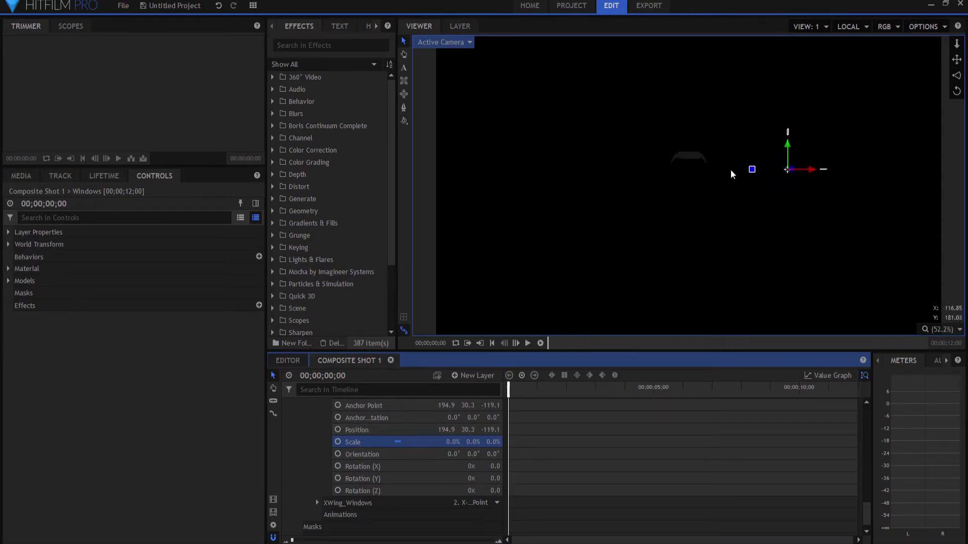
{"action": "scroll", "coordinate": [311, 475], "scroll_direction": "up", "scroll_amount": 5}
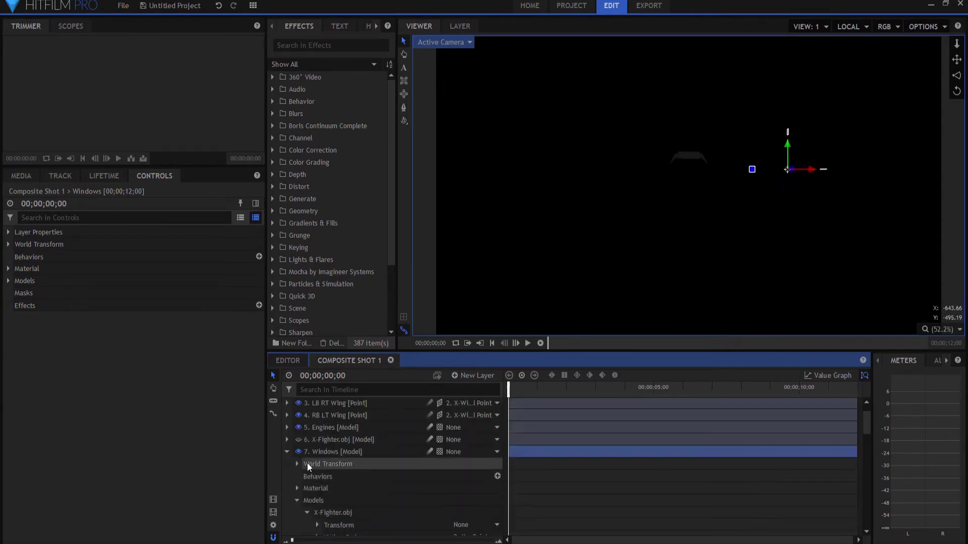
Step: Make the hidden X-Fighter.obj layer visible and move the collapsed Windows layer directly above it
{"action": "left_click", "coordinate": [286, 451]}
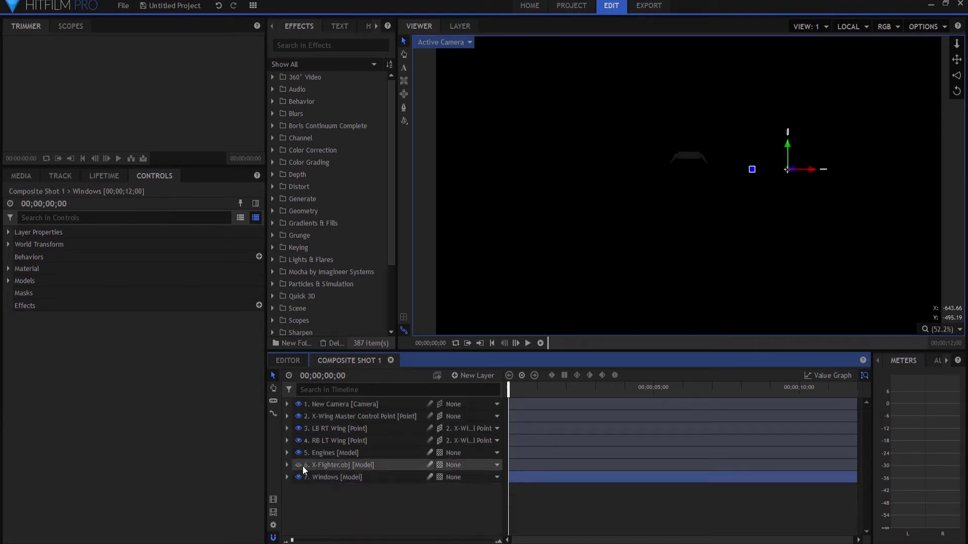
{"action": "left_click", "coordinate": [297, 465]}
{"action": "left_click_drag", "start_coordinate": [322, 478], "coordinate": [330, 465]}
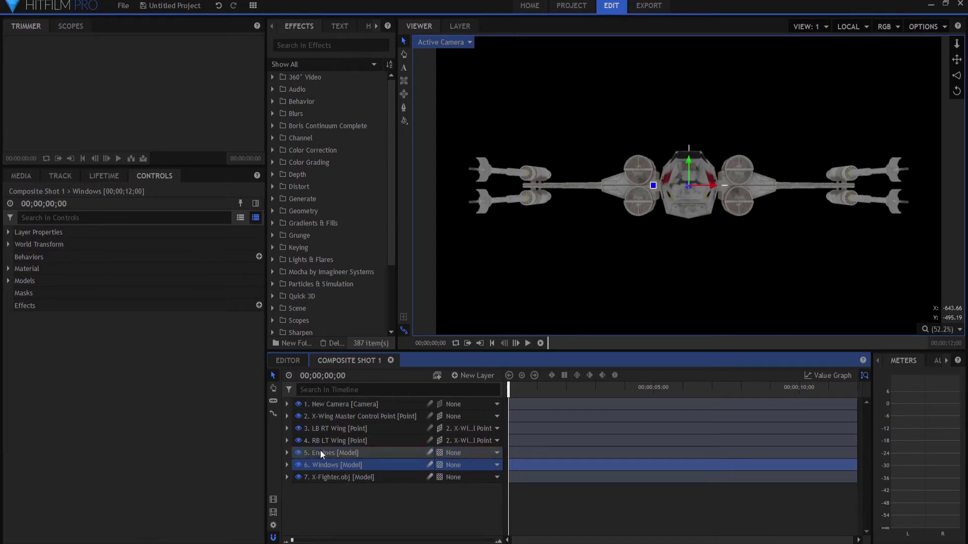
Step: Set the Windows layer's Depth Source Layer to 7. X-Fighter.obj
{"action": "left_click", "coordinate": [7, 231]}
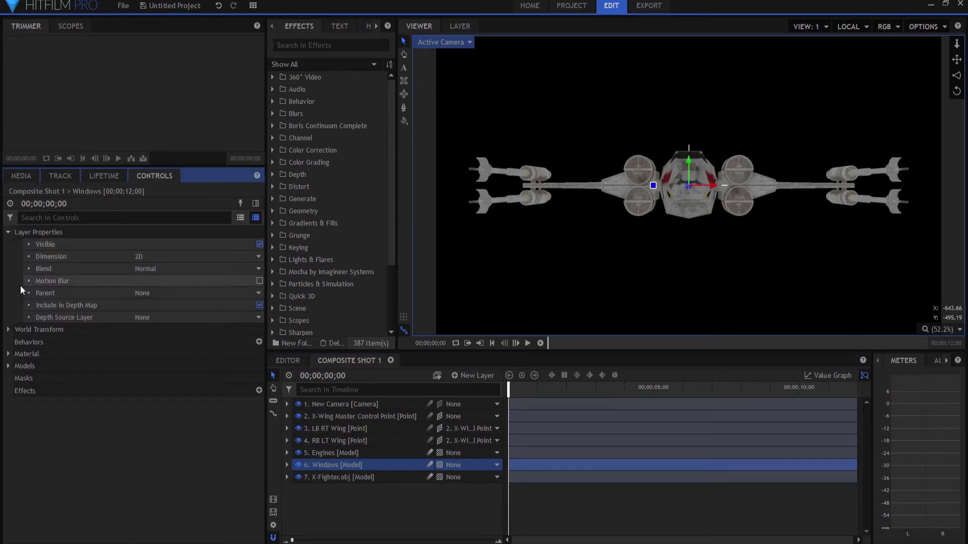
{"action": "left_click", "coordinate": [171, 318]}
{"action": "left_click", "coordinate": [171, 350]}
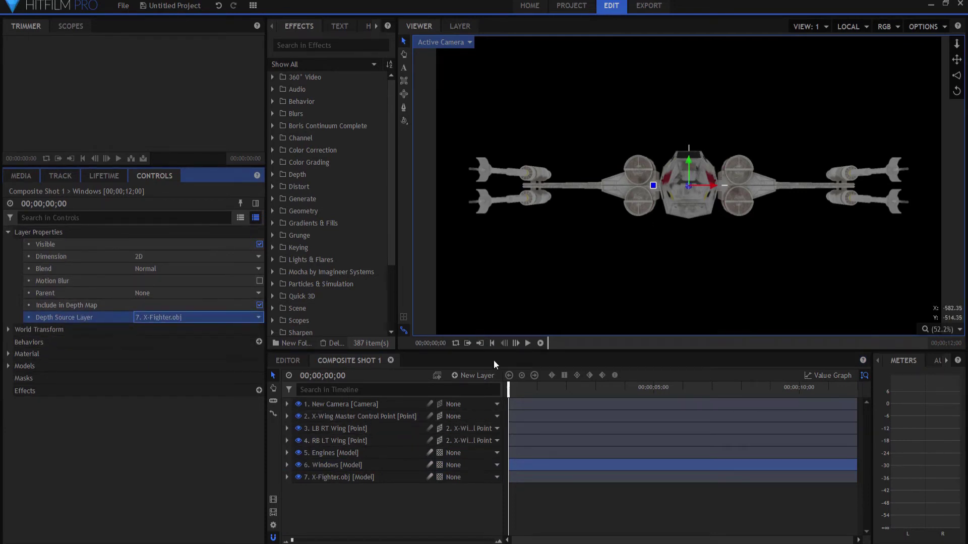
Step: Rotate the X-Wing Master Control Point to -34 on X and 43 on Y
{"action": "left_click", "coordinate": [286, 416]}
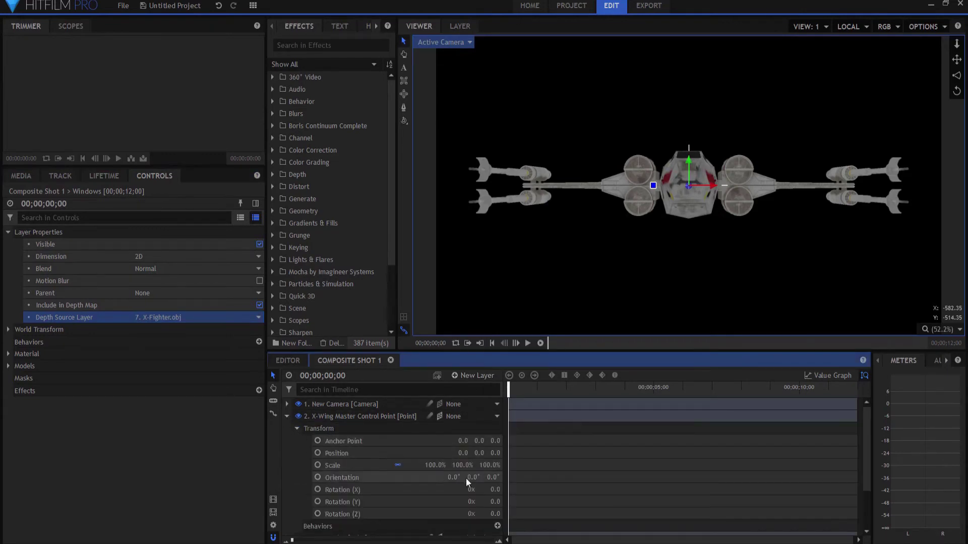
{"action": "left_click_drag", "start_coordinate": [491, 502], "coordinate": [464, 490]}
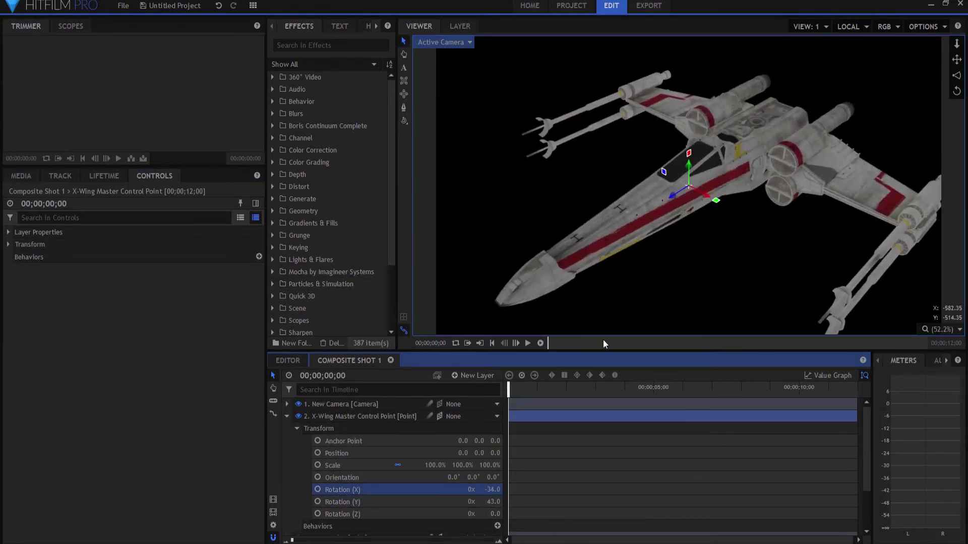
{"action": "left_click", "coordinate": [286, 417]}
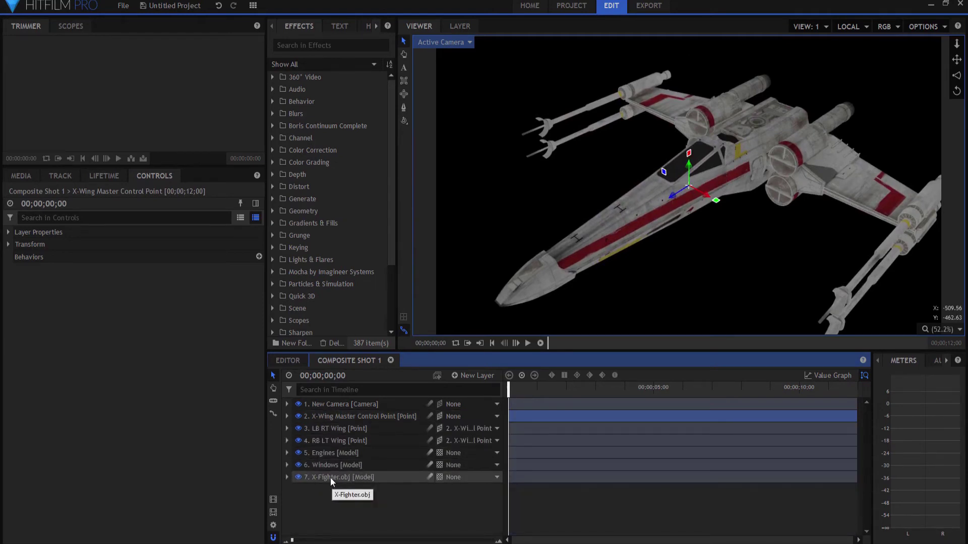
Step: Set the scale of the XWing_Windows part in the X-Fighter.obj layer's model to 0%
{"action": "left_click", "coordinate": [331, 477]}
{"action": "left_click", "coordinate": [8, 281]}
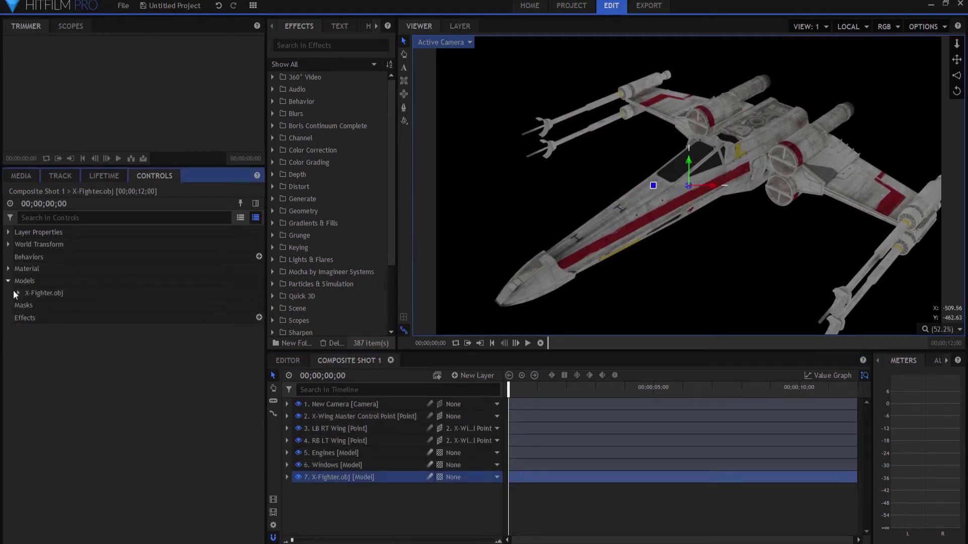
{"action": "left_click", "coordinate": [18, 294]}
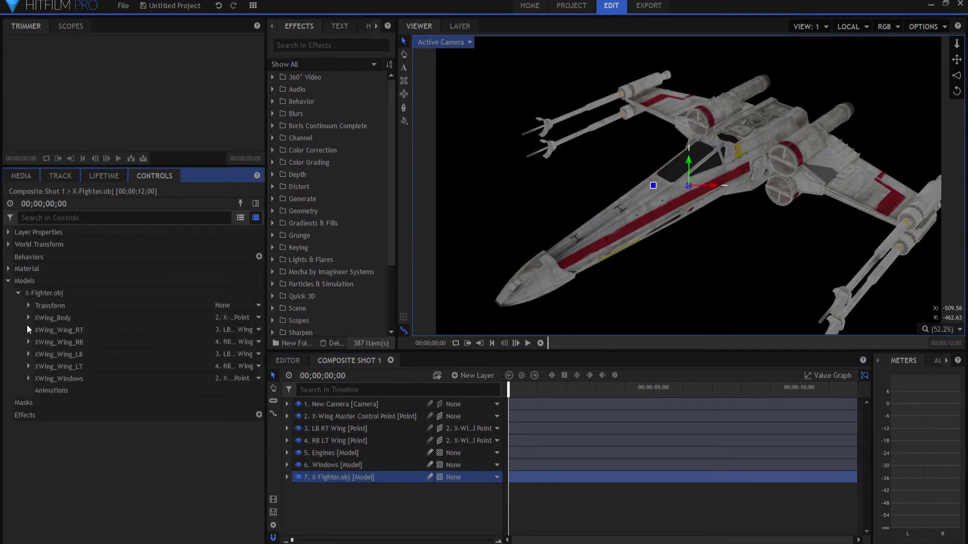
{"action": "left_click", "coordinate": [29, 379]}
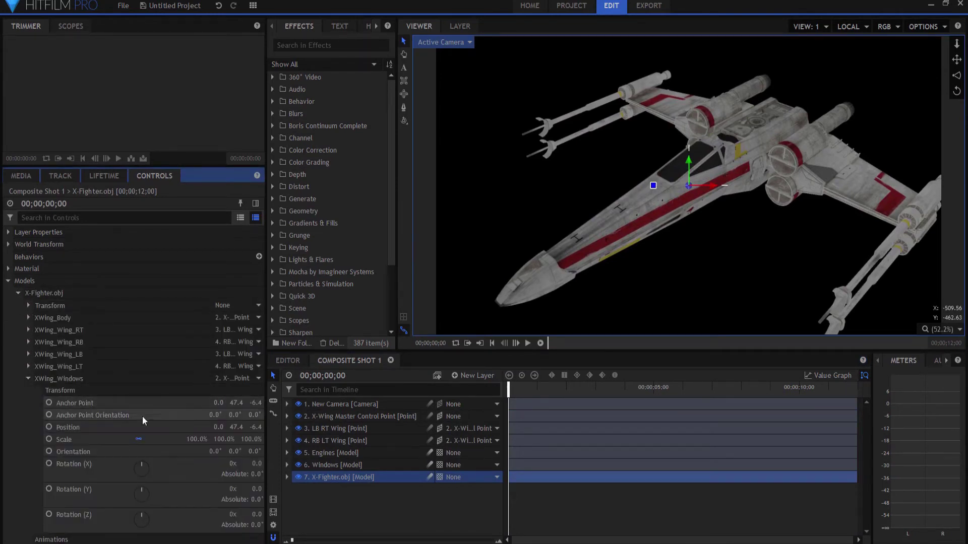
{"action": "left_click", "coordinate": [193, 441]}
{"action": "type", "text": "0"}
{"action": "key", "text": "Return"}
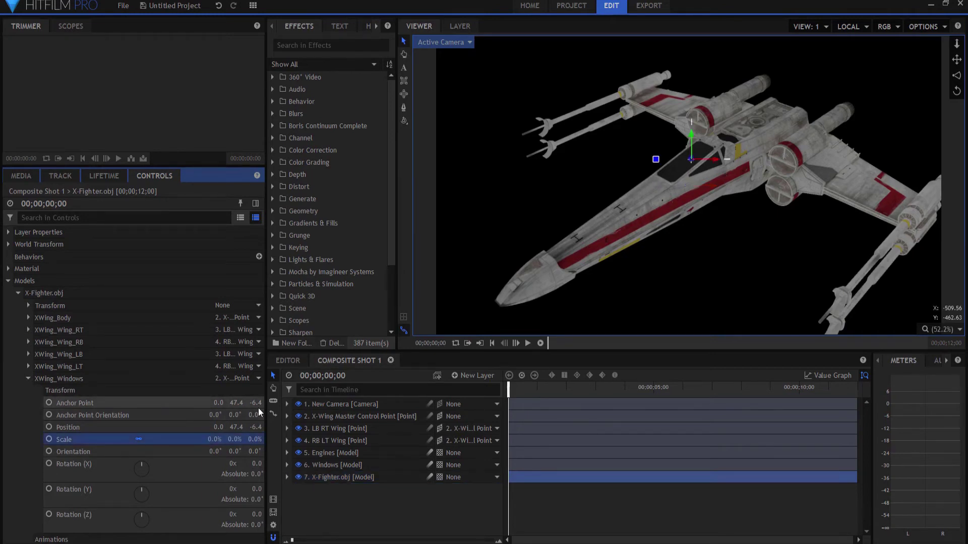
Step: Set the Windows layer's opacity to 40%
{"action": "left_click", "coordinate": [321, 467]}
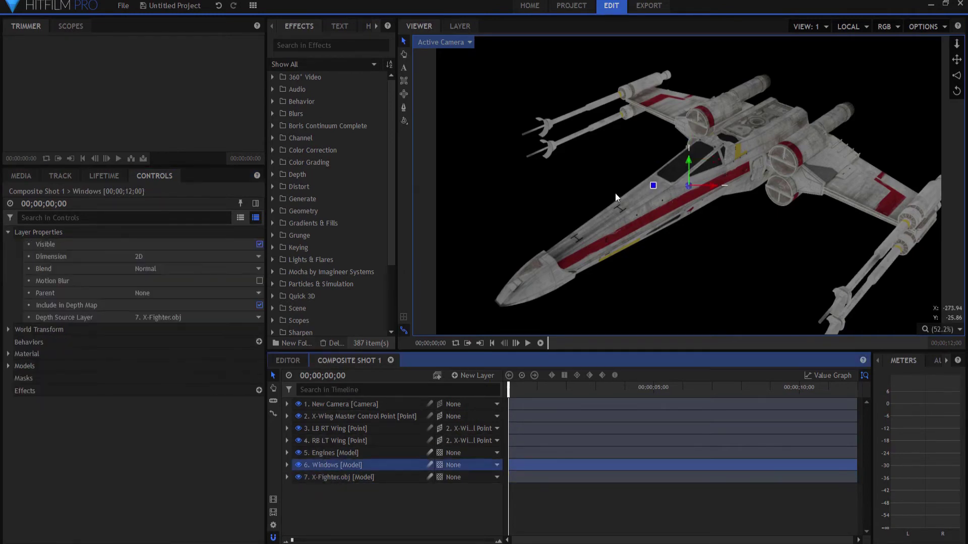
{"action": "left_click", "coordinate": [287, 467]}
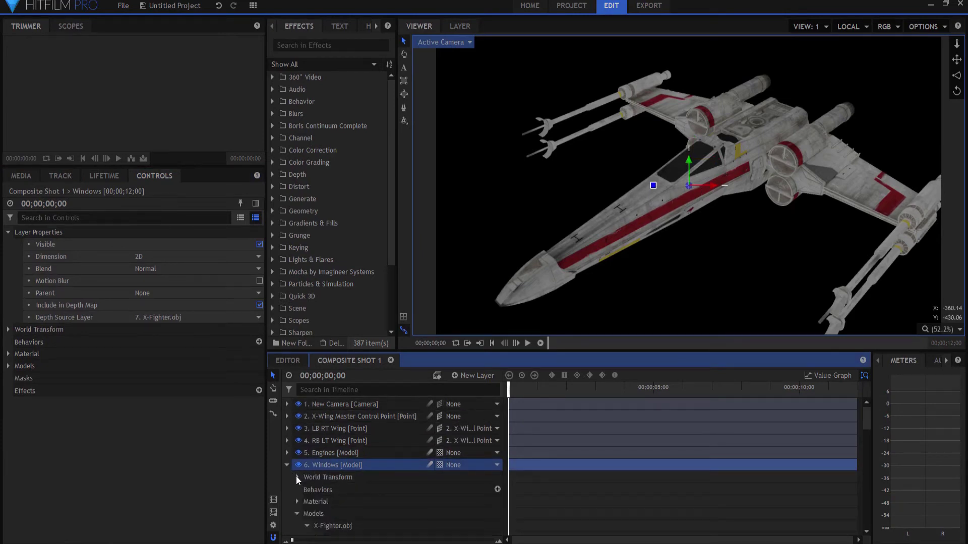
{"action": "left_click", "coordinate": [297, 477]}
{"action": "scroll", "coordinate": [324, 473], "scroll_direction": "down", "scroll_amount": 1}
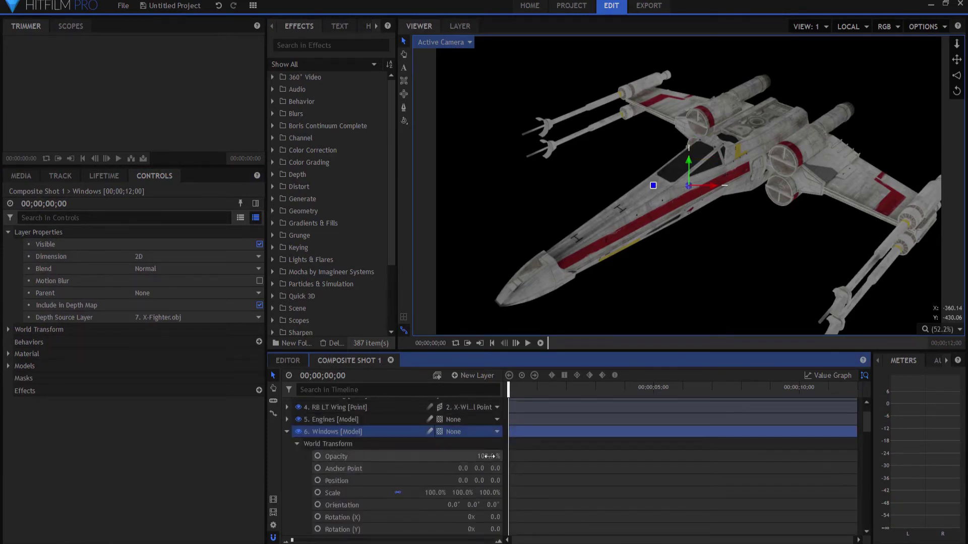
{"action": "mouse_move", "coordinate": [487, 456]}
{"action": "left_mouse_down"}
{"action": "mouse_move", "coordinate": [439, 456]}
{"action": "mouse_move", "coordinate": [451, 457]}
{"action": "left_mouse_up"}
{"action": "left_click", "coordinate": [487, 490]}
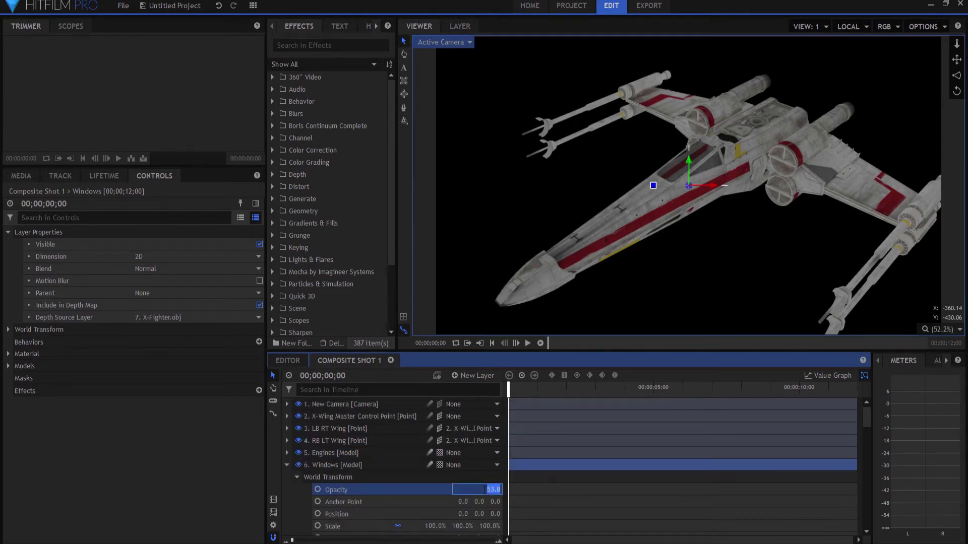
{"action": "type", "text": "50"}
{"action": "key", "text": "Return"}
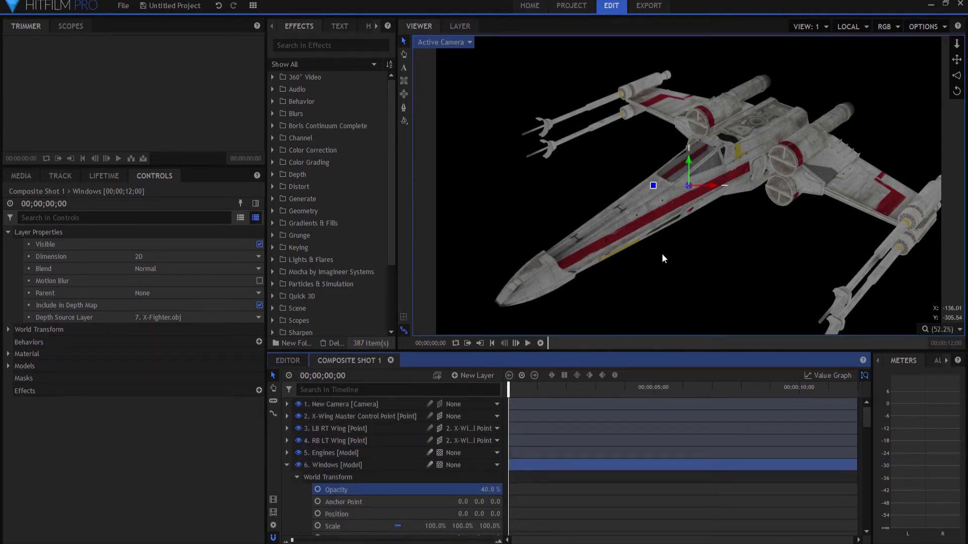
Step: Change the X rotation of the X-Wing Master Control Point to check the cockpit windows from another angle
{"action": "left_click", "coordinate": [287, 417]}
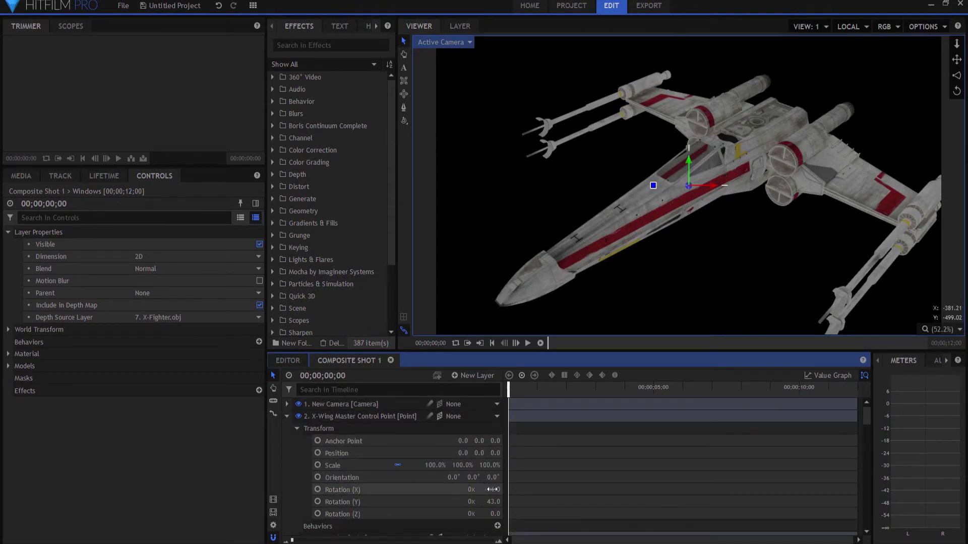
{"action": "left_click_drag", "start_coordinate": [493, 489], "coordinate": [663, 505]}
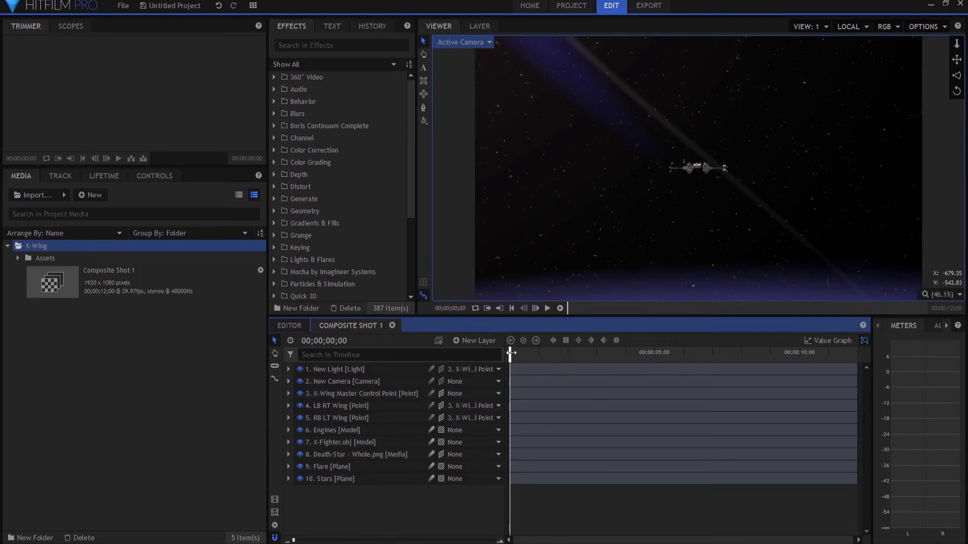
Step: Scrub the playhead of the space shot back to 00;00;00;00
{"action": "mouse_move", "coordinate": [510, 353]}
{"action": "left_mouse_down"}
{"action": "mouse_move", "coordinate": [561, 360]}
{"action": "mouse_move", "coordinate": [598, 358]}
{"action": "mouse_move", "coordinate": [603, 346]}
{"action": "mouse_move", "coordinate": [719, 347]}
{"action": "mouse_move", "coordinate": [500, 355]}
{"action": "left_mouse_up"}
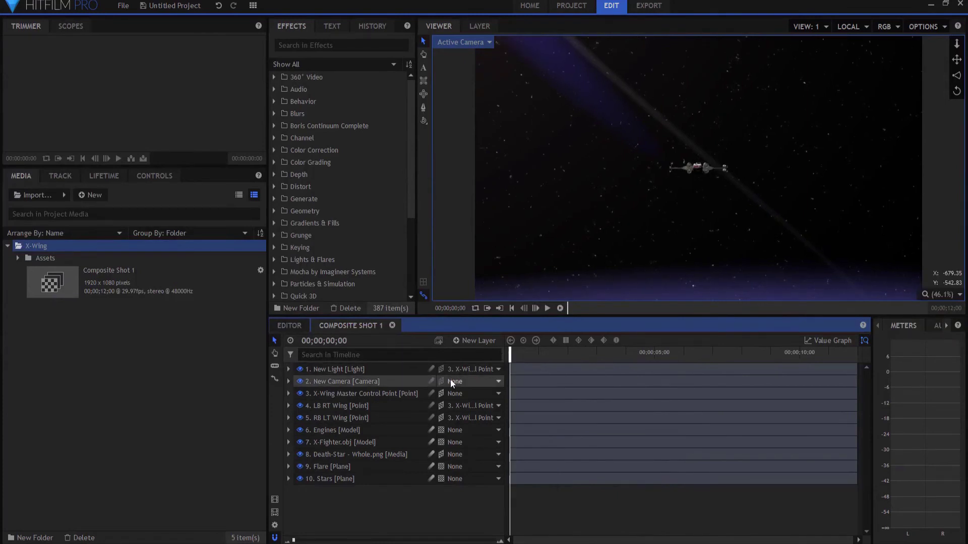
Step: Move the ending Position keyframe of the X-Wing Master Control Point to 00;00;05;00
{"action": "left_click", "coordinate": [345, 394]}
{"action": "left_click", "coordinate": [289, 394]}
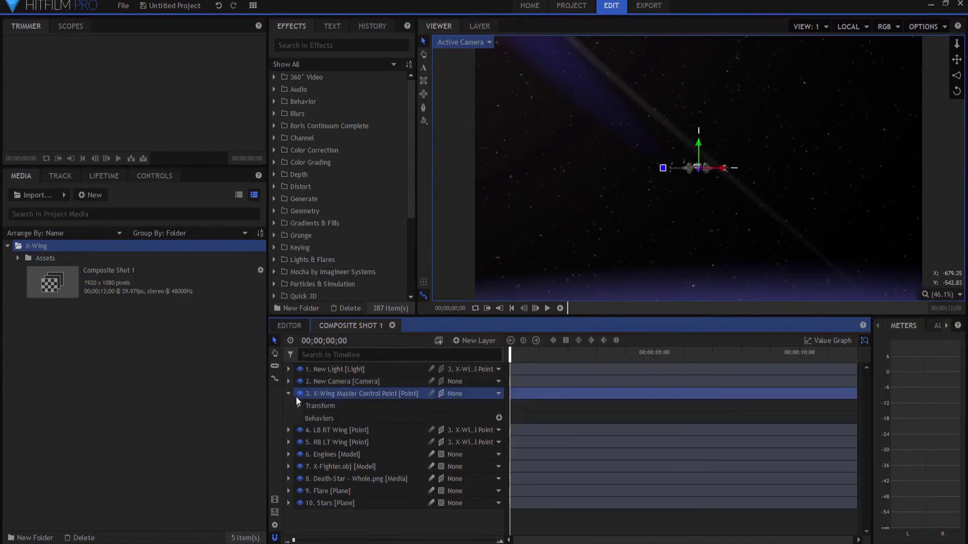
{"action": "left_click", "coordinate": [299, 406]}
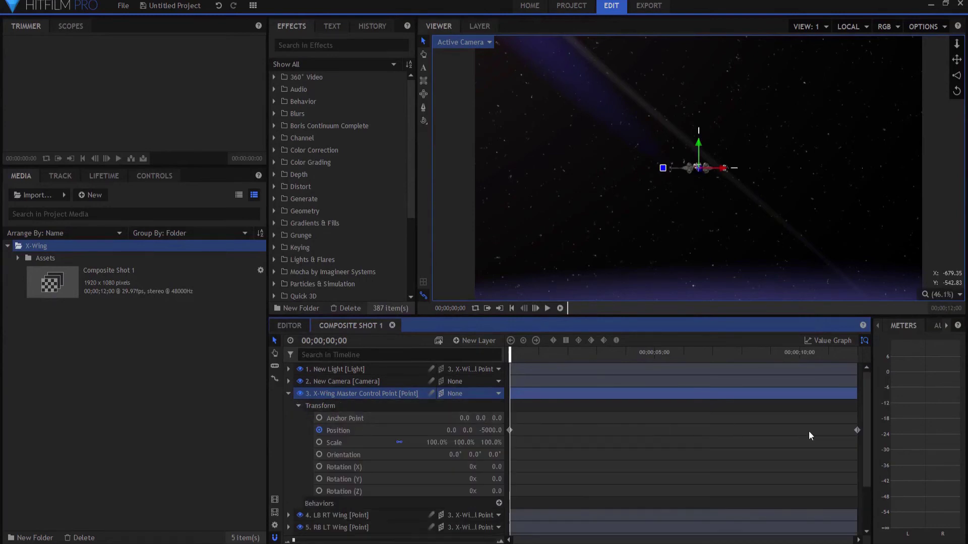
{"action": "left_click_drag", "start_coordinate": [857, 430], "coordinate": [654, 430]}
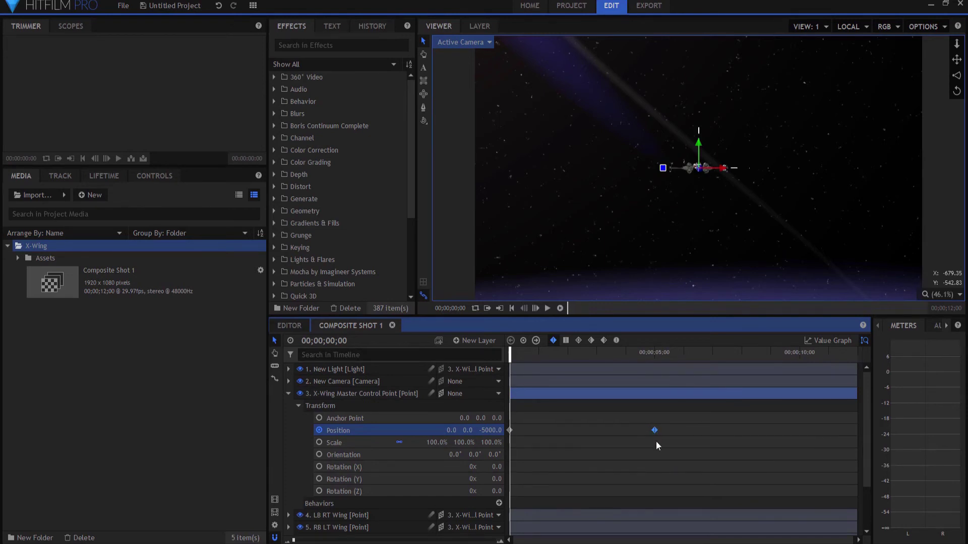
Step: Set the duration of Composite Shot 1 to 00;00;05;00 in its properties
{"action": "right_click", "coordinate": [61, 292]}
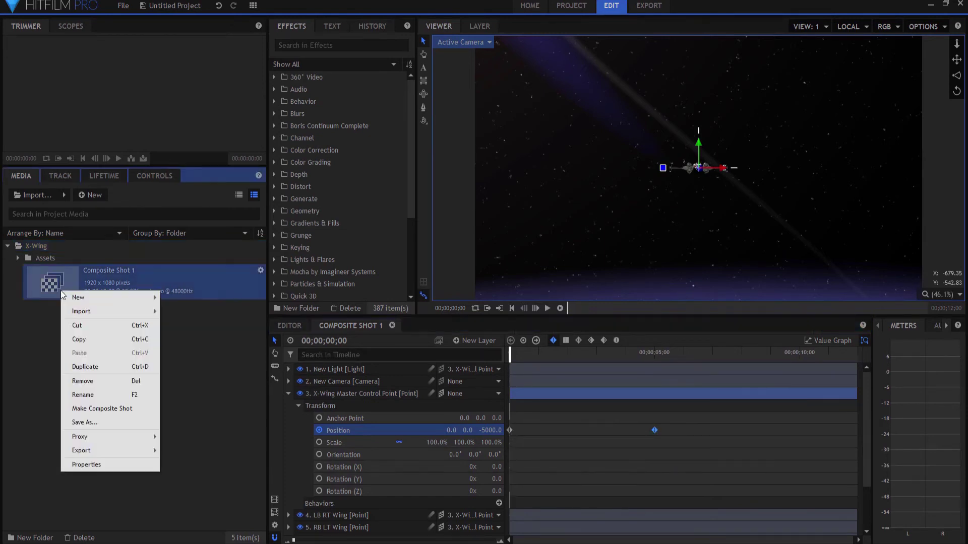
{"action": "left_click", "coordinate": [86, 464]}
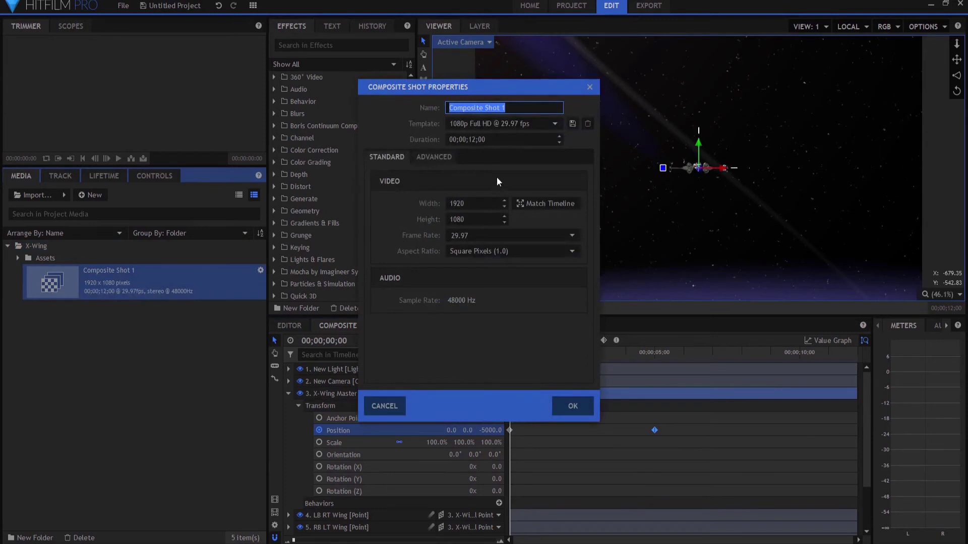
{"action": "left_click", "coordinate": [471, 140]}
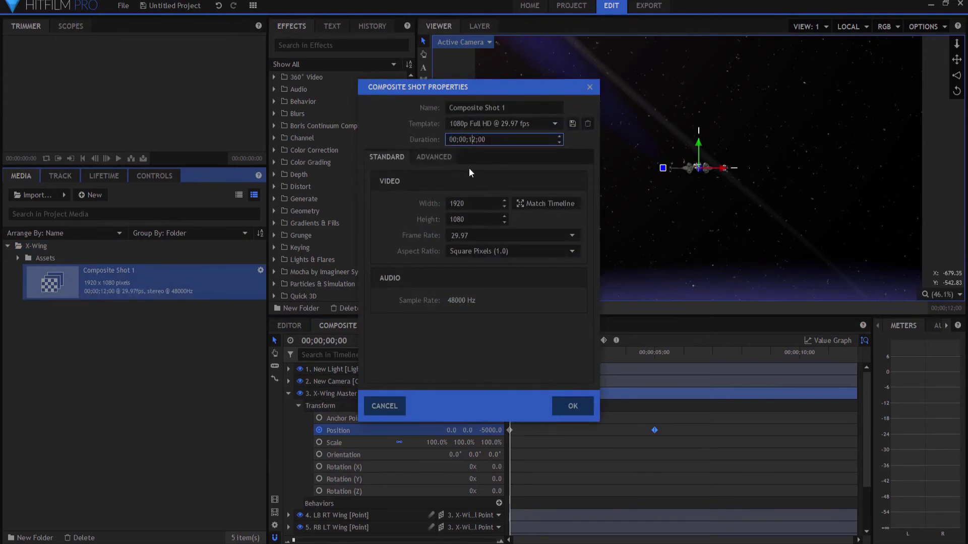
{"action": "key", "text": "BackSpace"}
{"action": "key", "text": "BackSpace"}
{"action": "type", "text": "5"}
{"action": "left_click", "coordinate": [575, 406]}
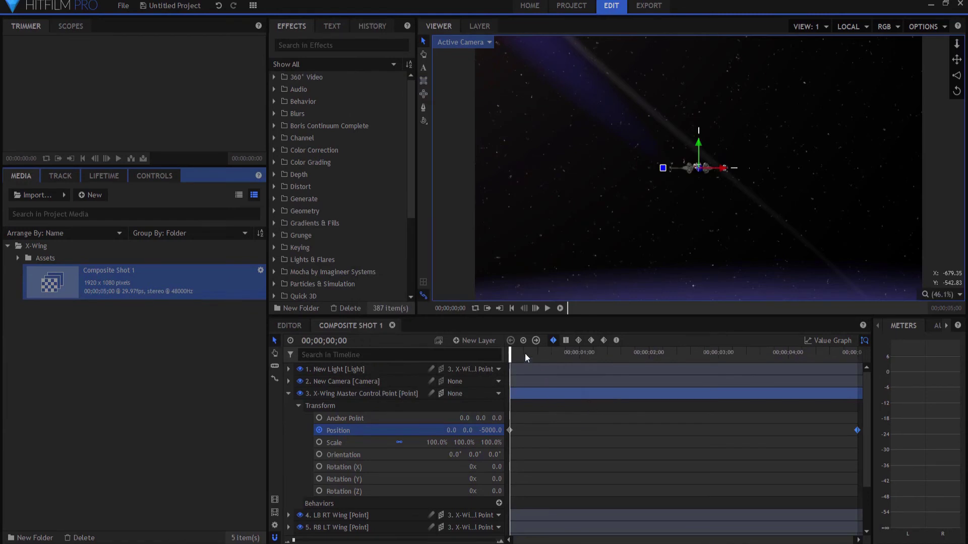
Step: Set the Y position of the New Camera layer to 100 with the playhead at the start of the shot
{"action": "left_click_drag", "start_coordinate": [509, 351], "coordinate": [529, 352]}
{"action": "key", "text": "Home"}
{"action": "left_click", "coordinate": [289, 381]}
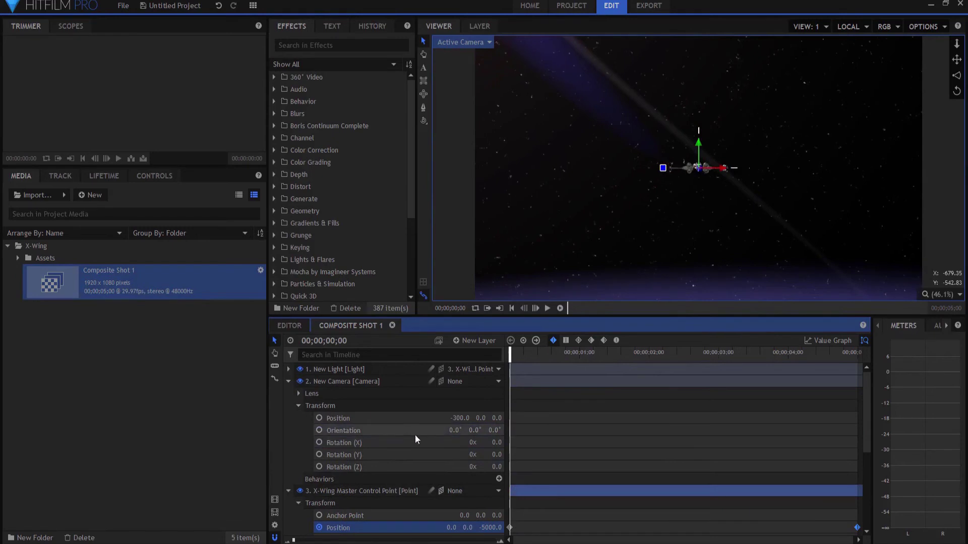
{"action": "left_click", "coordinate": [480, 418]}
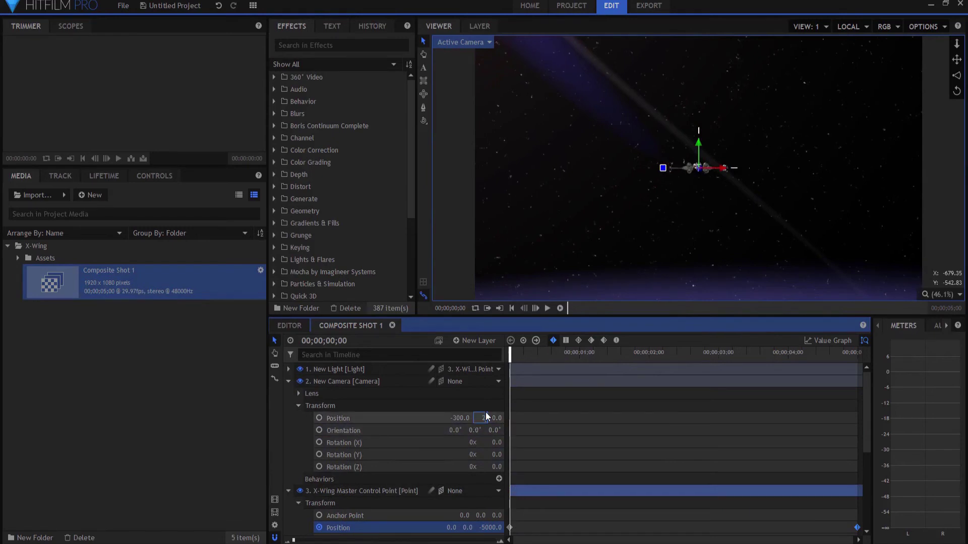
{"action": "type", "text": "100"}
{"action": "key", "text": "Return"}
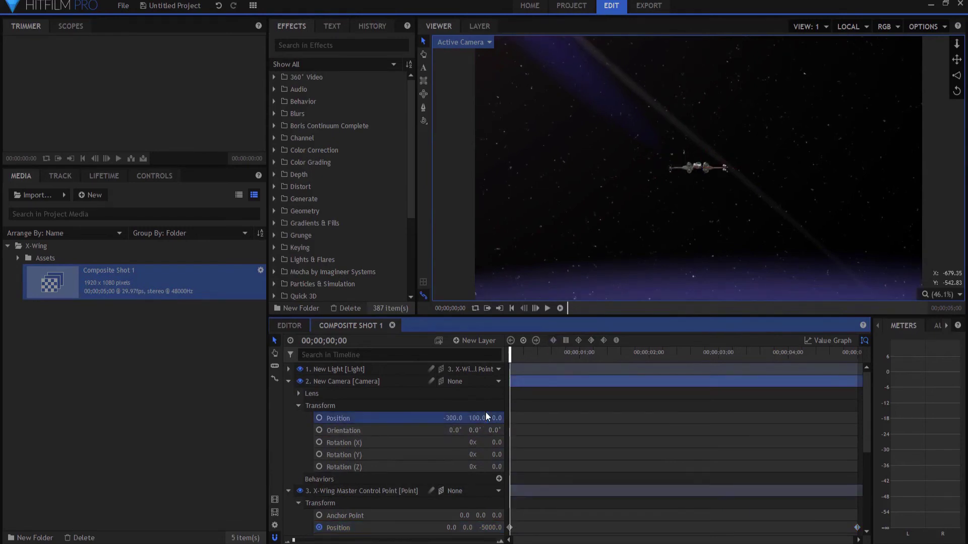
Step: Collapse the camera and control point layers and enable motion blur on the model, Death Star, Flare and Stars layers
{"action": "left_click_drag", "start_coordinate": [512, 350], "coordinate": [442, 353]}
{"action": "left_click", "coordinate": [288, 382]}
{"action": "left_click", "coordinate": [288, 393]}
{"action": "left_click_drag", "start_coordinate": [307, 527], "coordinate": [394, 350]}
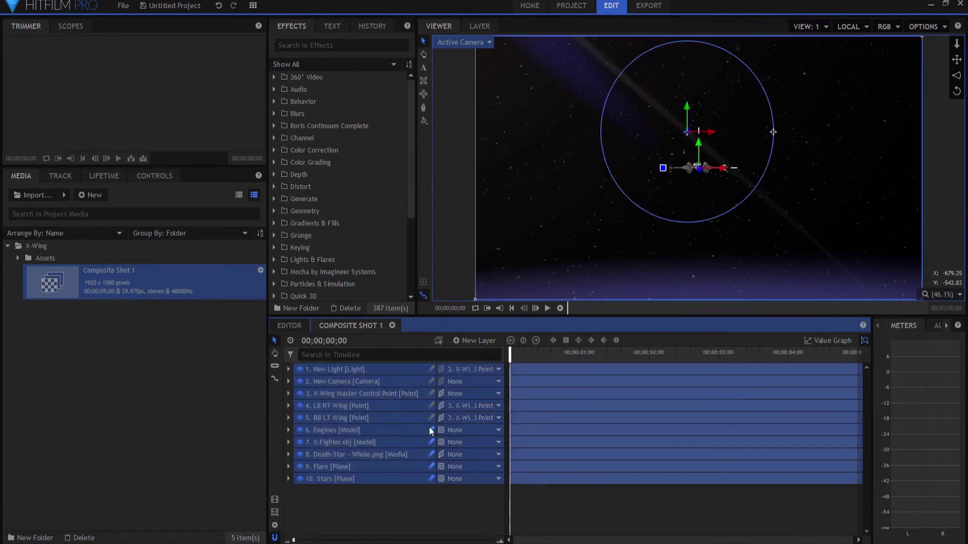
{"action": "left_click", "coordinate": [399, 506]}
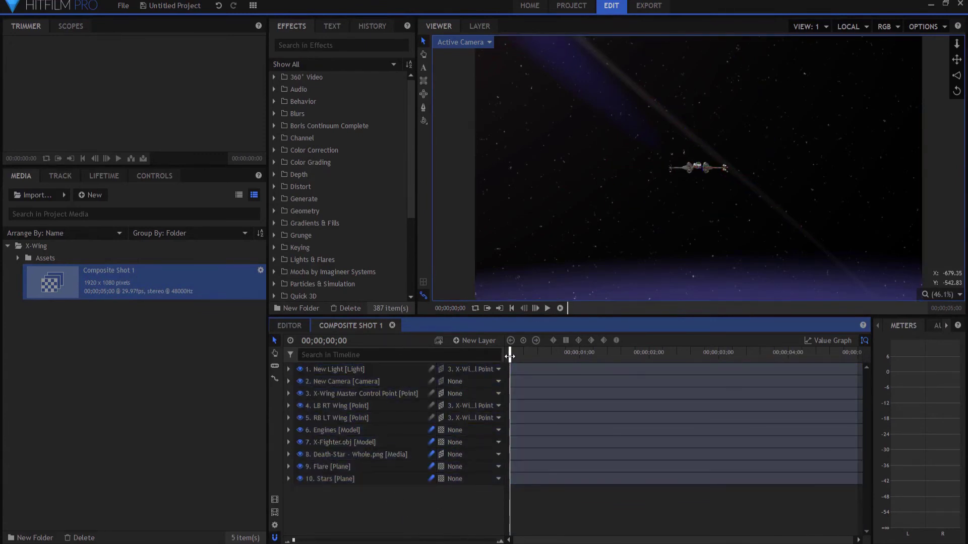
Step: Go through the X-Wing's pass by the camera frame by frame up to 00;00;03;01 to examine the motion blur
{"action": "left_click_drag", "start_coordinate": [517, 357], "coordinate": [680, 357]}
{"action": "key", "text": "Right"}
{"action": "key", "text": "Right"}
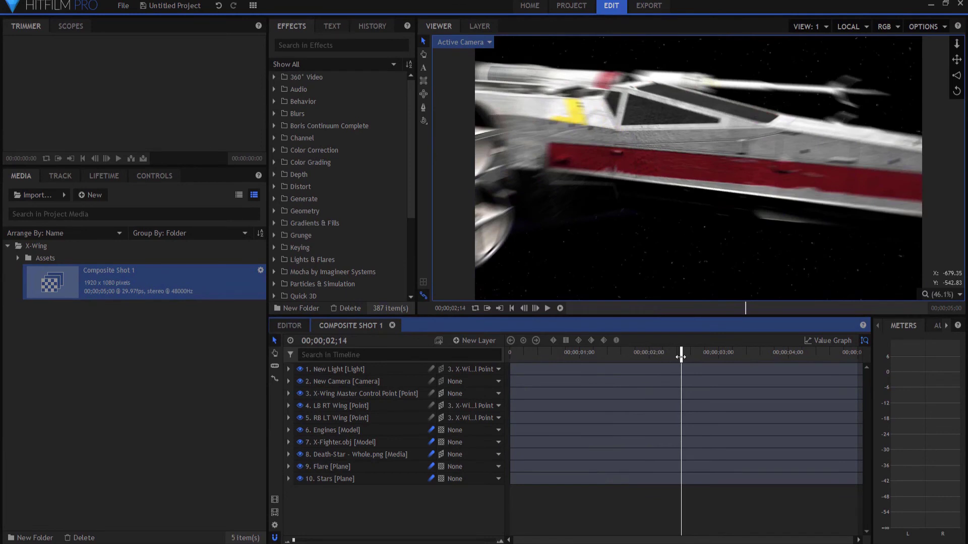
{"action": "key", "text": "Right"}
{"action": "key", "text": "Right"}
{"action": "key", "text": "Right"}
{"action": "key", "text": "Right"}
{"action": "key", "text": "Right"}
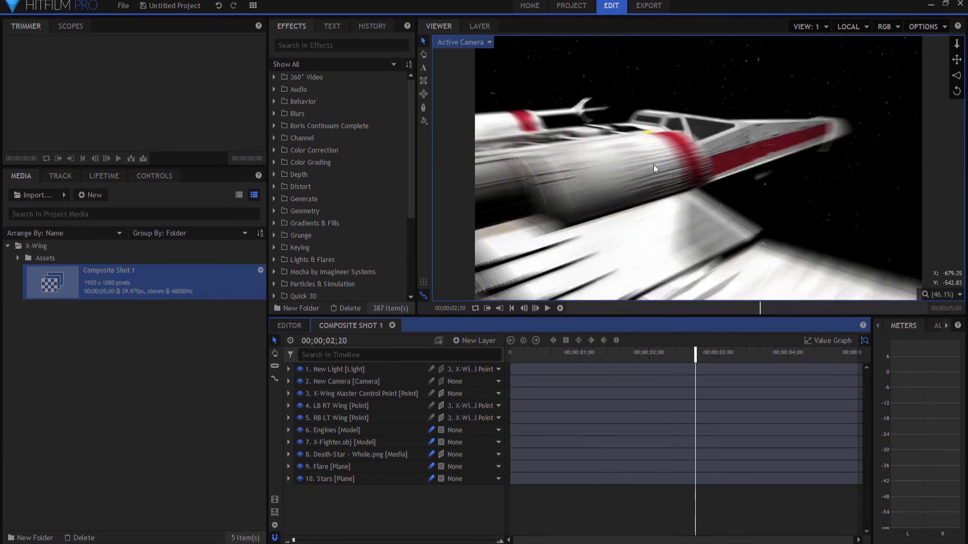
{"action": "key", "text": "Right"}
{"action": "key", "text": "Right"}
{"action": "key", "text": "Right"}
{"action": "key", "text": "Right"}
{"action": "key", "text": "Right"}
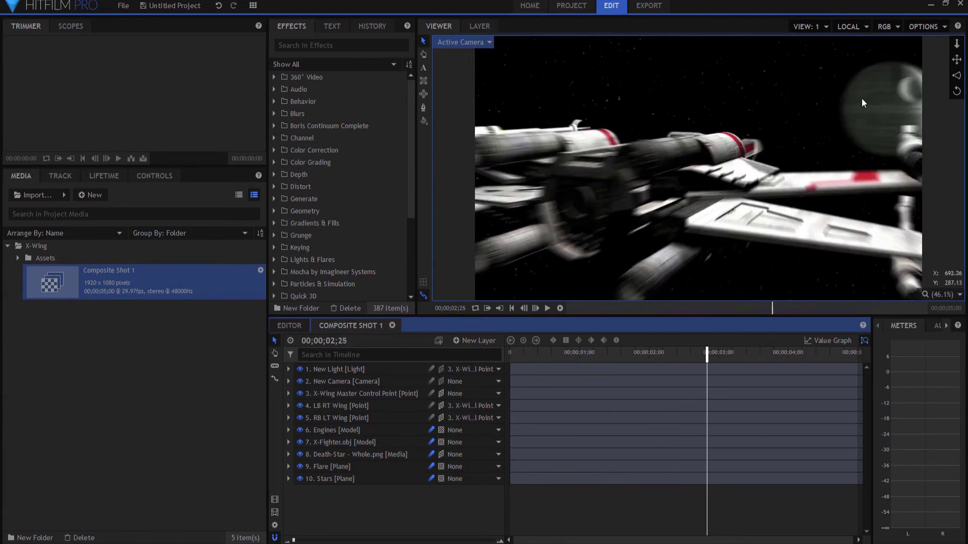
{"action": "key", "text": "Right"}
{"action": "key", "text": "Right"}
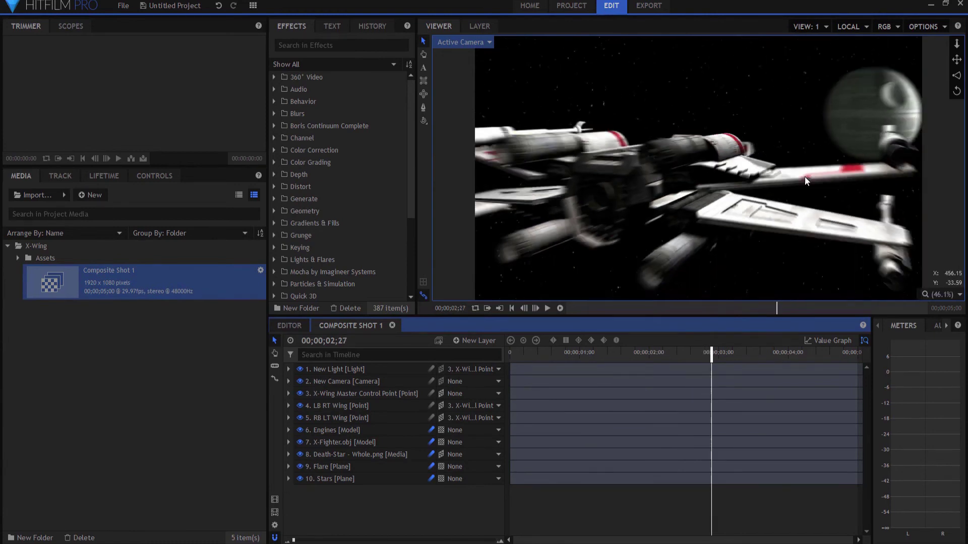
{"action": "key", "text": "Right"}
{"action": "key", "text": "Right"}
{"action": "key", "text": "Right"}
{"action": "key", "text": "Right"}
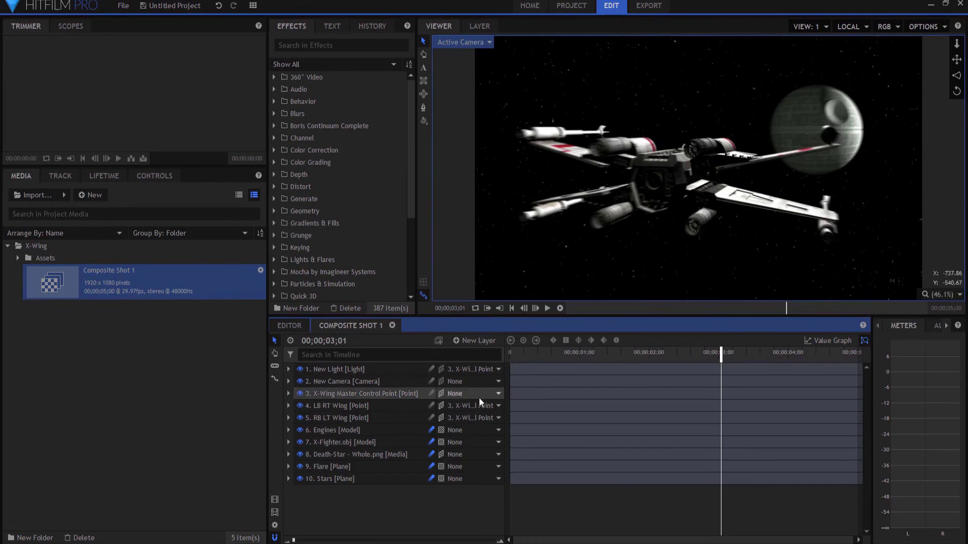
Step: Turn off motion blur on the Engines layer and on the upper copy of a duplicated X-Fighter.obj layer
{"action": "left_click", "coordinate": [432, 430]}
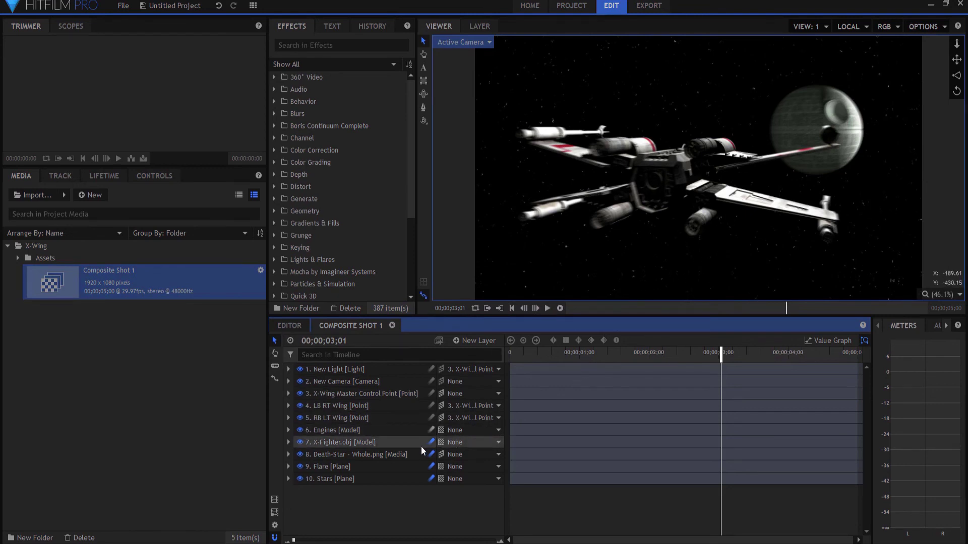
{"action": "left_click", "coordinate": [341, 441]}
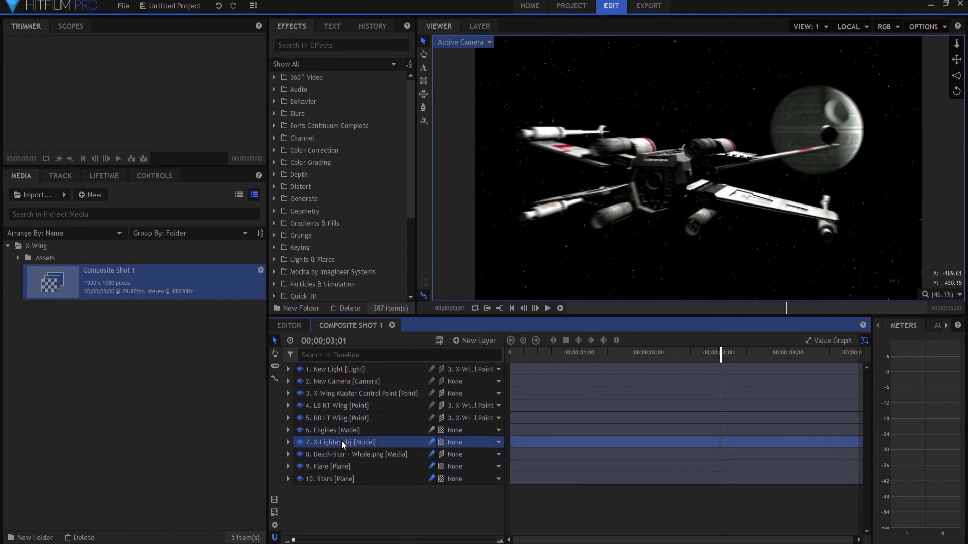
{"action": "right_click", "coordinate": [341, 440]}
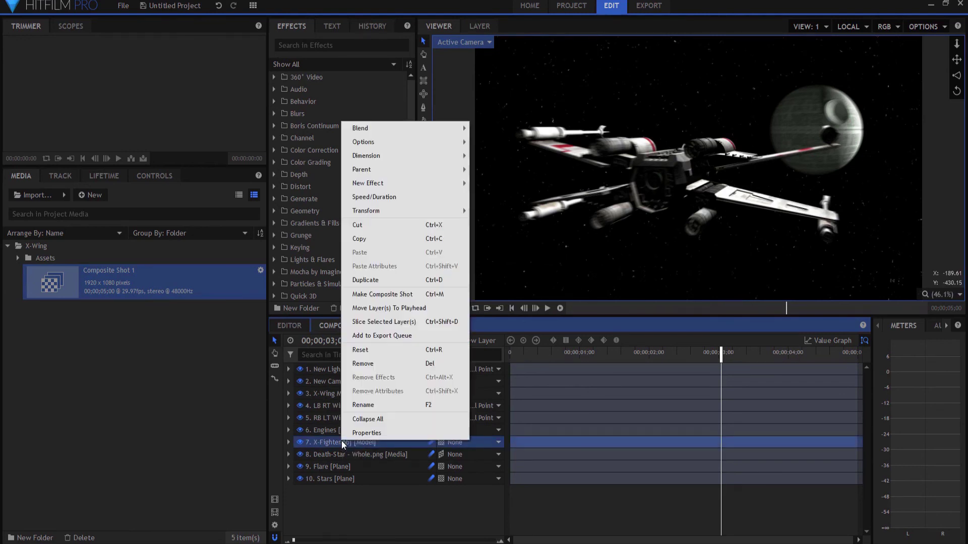
{"action": "left_click", "coordinate": [370, 281]}
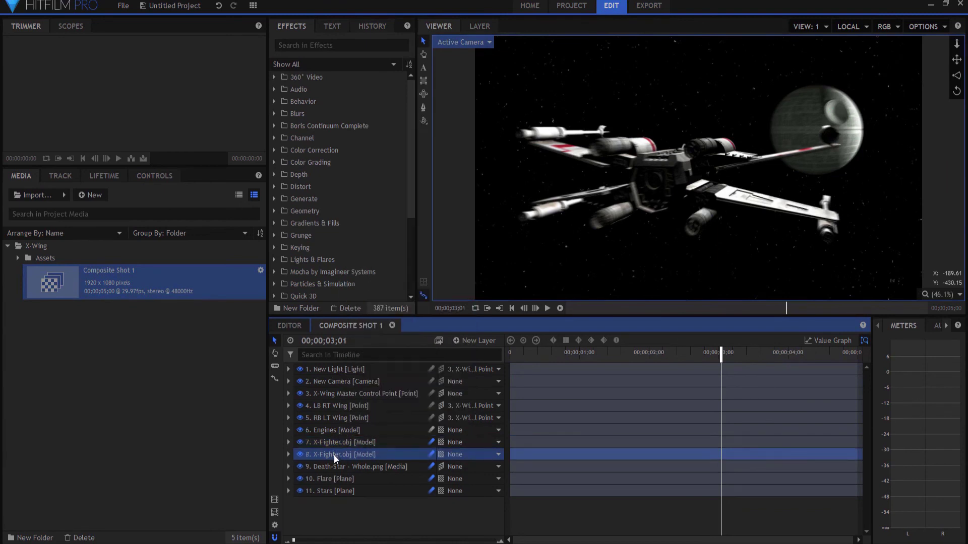
{"action": "left_click", "coordinate": [334, 442]}
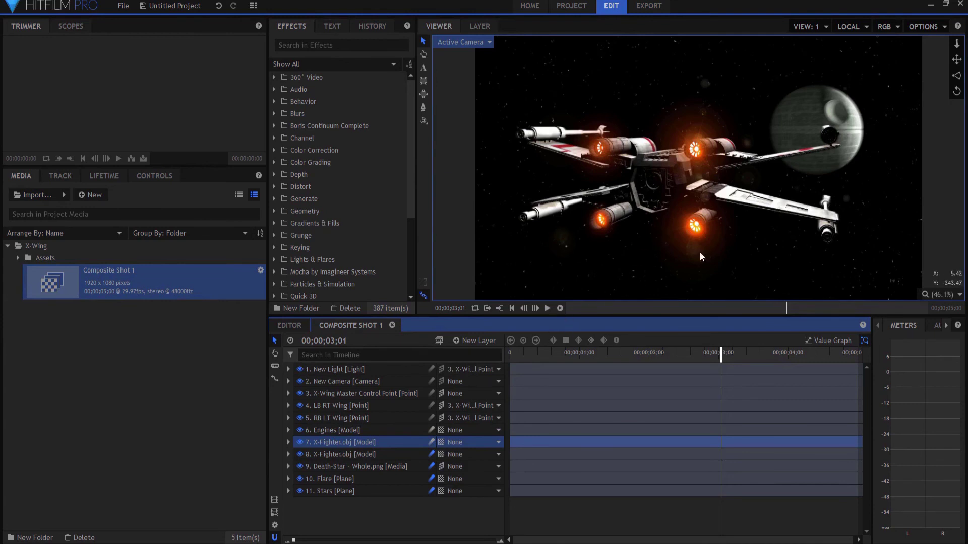
Step: Step back to 00;00;02;27 to check the unblurred ship and hide the upper X-Fighter.obj layer
{"action": "key", "text": "Left"}
{"action": "key", "text": "Left"}
{"action": "key", "text": "Left"}
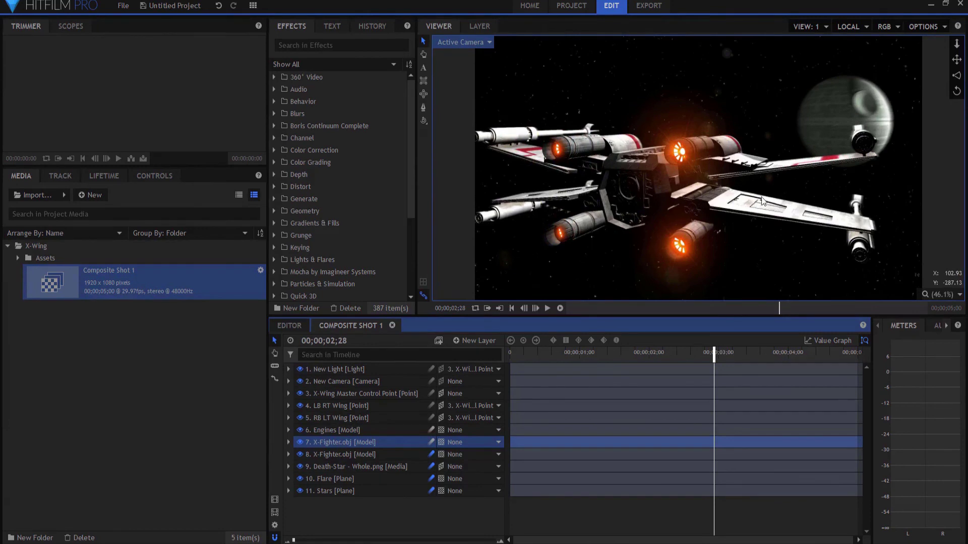
{"action": "key", "text": "Left"}
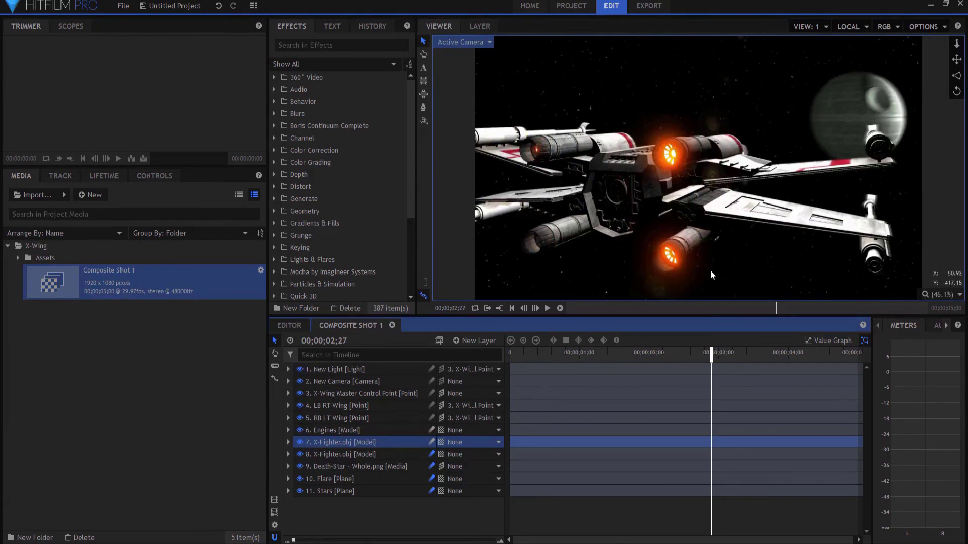
{"action": "left_click", "coordinate": [299, 442]}
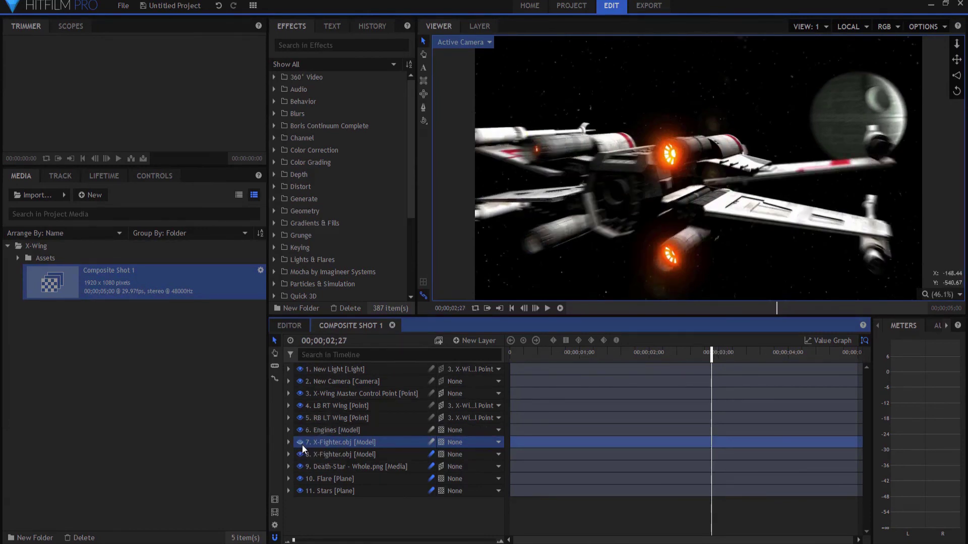
Step: Step back frame by frame to 00;00;02;22 to examine the engine glow against the motion-blurred ship
{"action": "key", "text": "Left"}
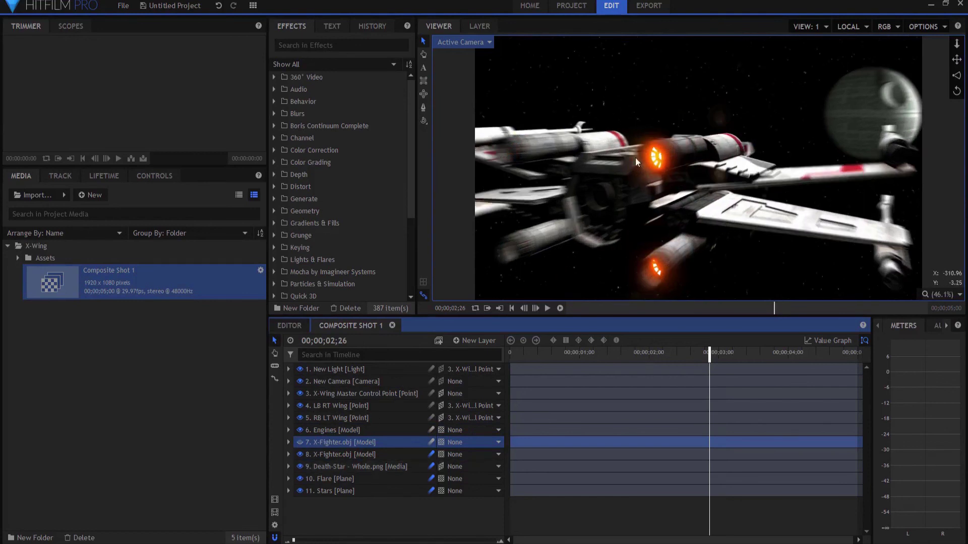
{"action": "key", "text": "Left"}
{"action": "key", "text": "Left"}
{"action": "key", "text": "Left"}
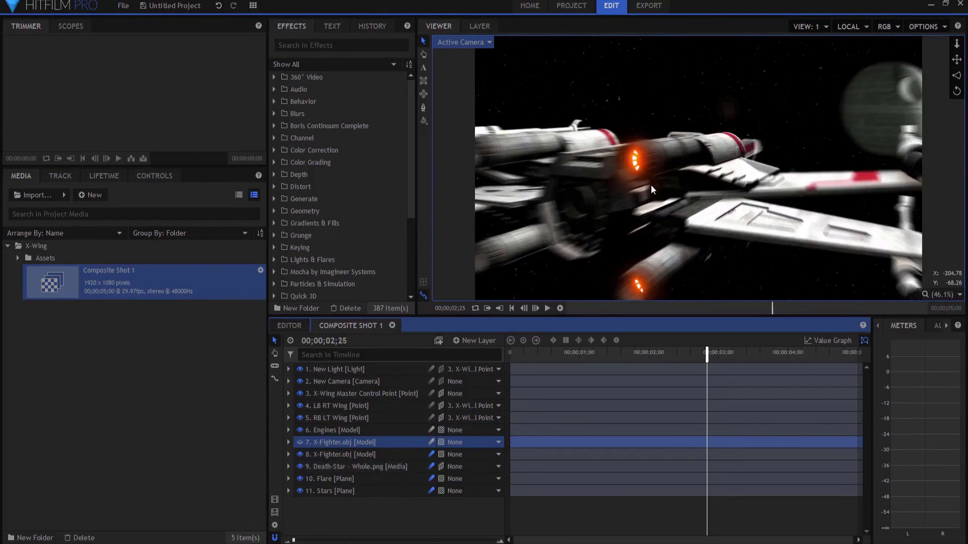
{"action": "key", "text": "Left"}
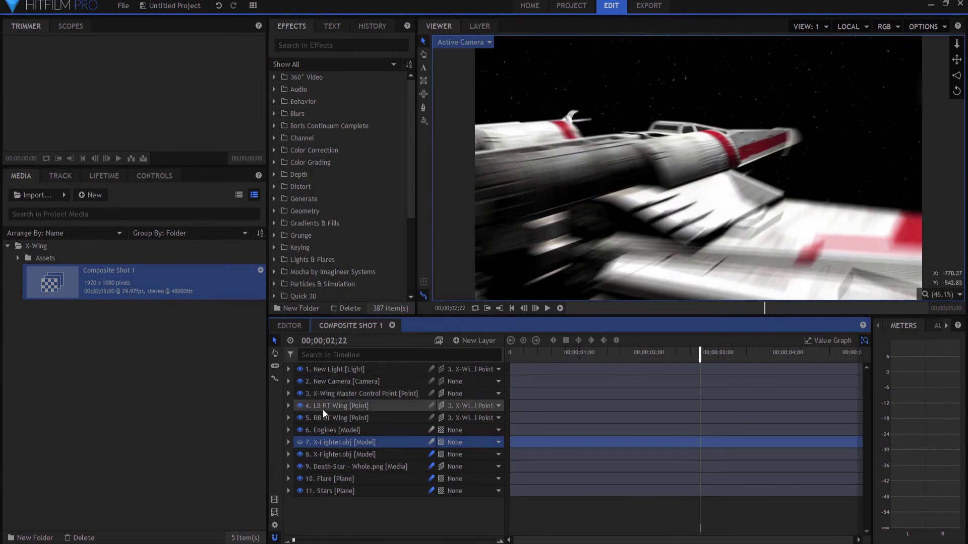
Step: Step forward frame by frame to 00;00;03;04 to check how the ship covers the engine glow as it flies away
{"action": "left_click", "coordinate": [299, 442]}
{"action": "key", "text": "Right"}
{"action": "key", "text": "Right"}
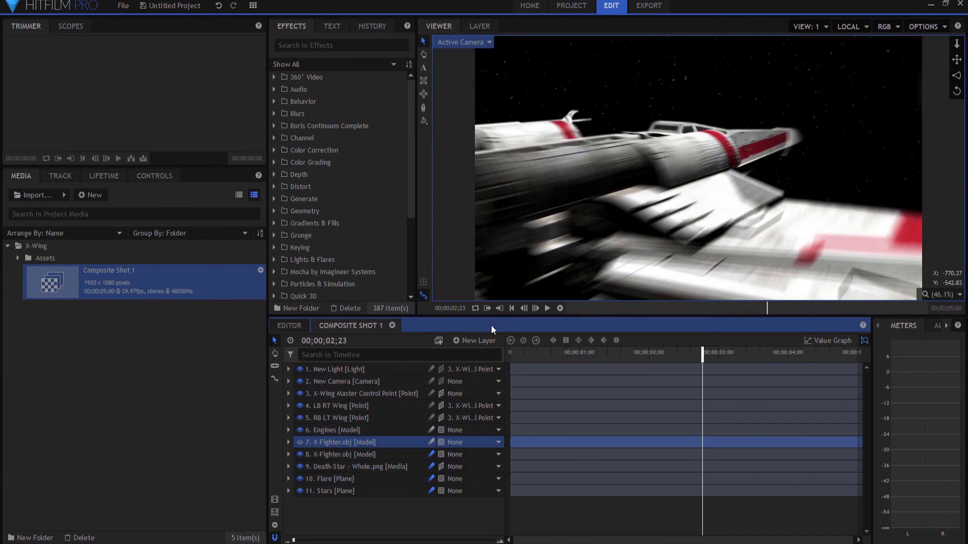
{"action": "key", "text": "Right"}
{"action": "key", "text": "Right"}
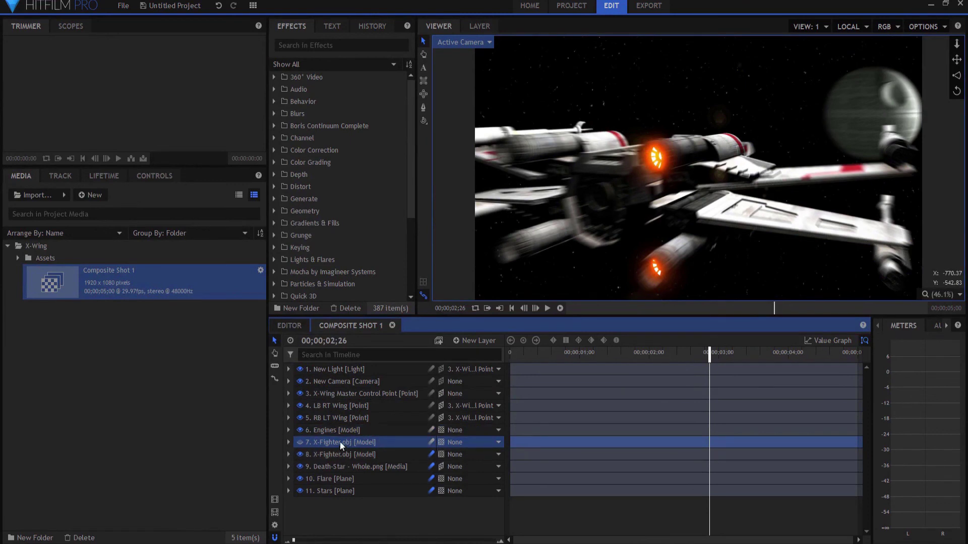
{"action": "key", "text": "Right"}
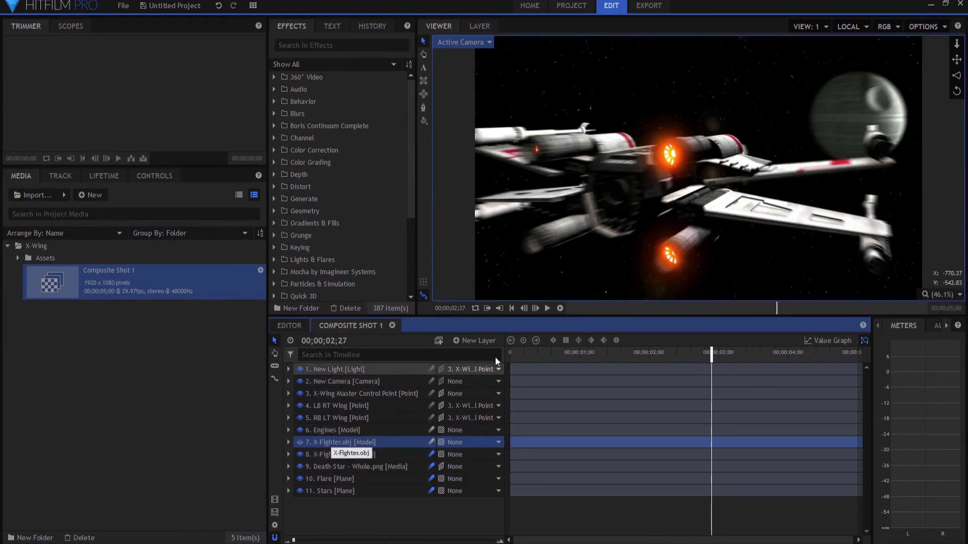
{"action": "key", "text": "Right"}
{"action": "key", "text": "Right"}
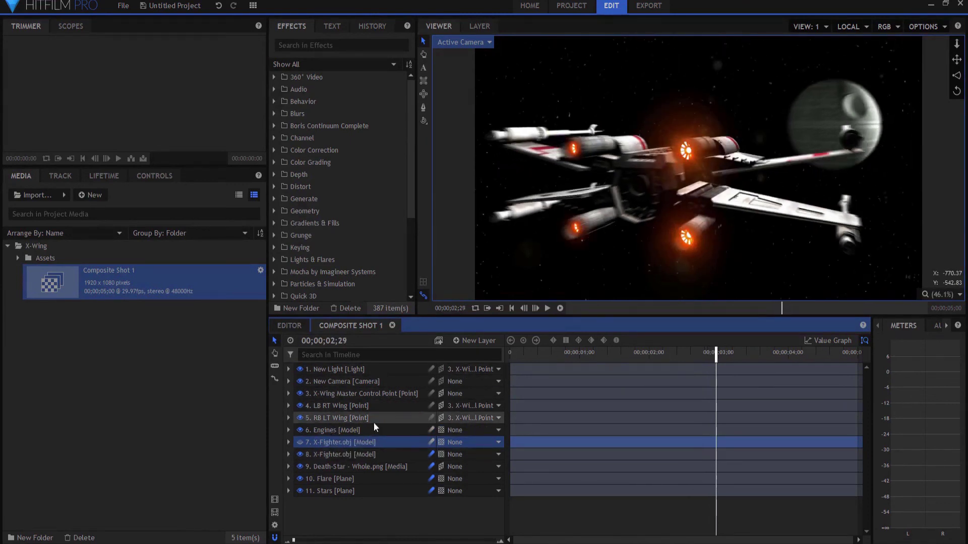
{"action": "key", "text": "Right"}
{"action": "key", "text": "Right"}
{"action": "key", "text": "Right"}
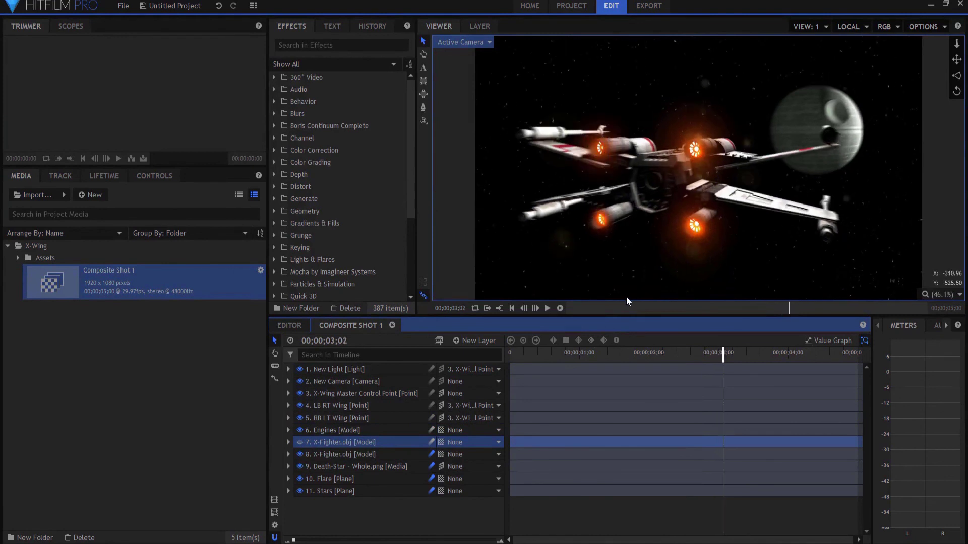
{"action": "key", "text": "Right"}
{"action": "key", "text": "Right"}
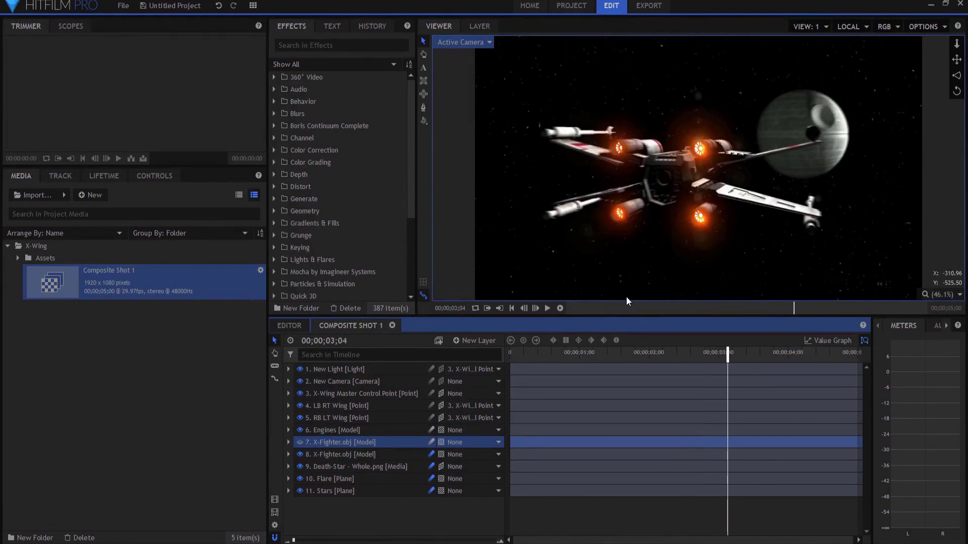